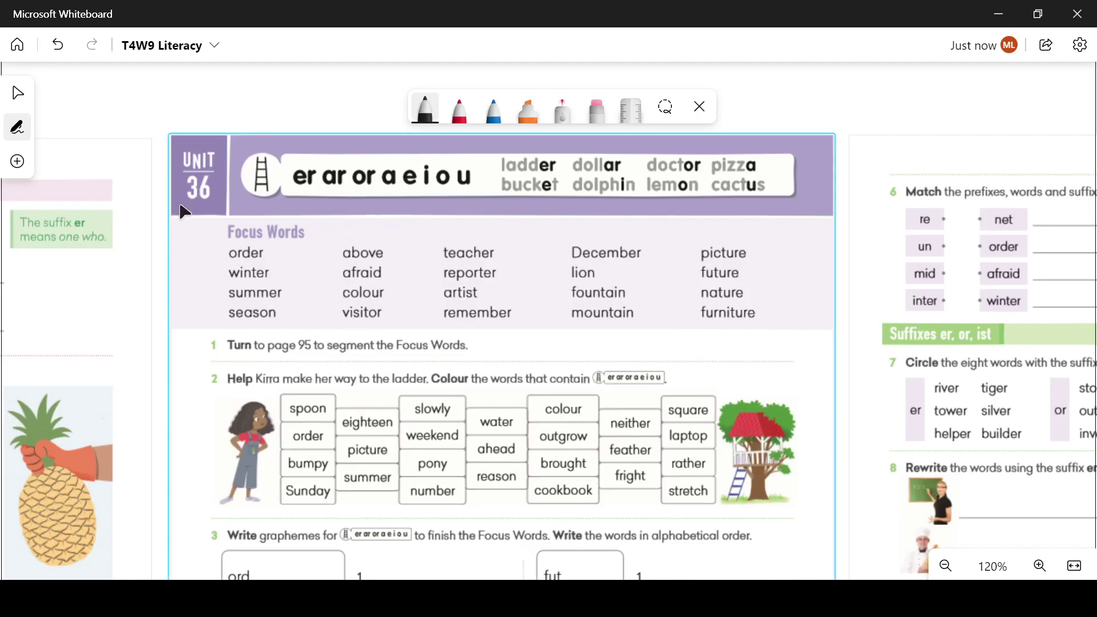
- Draw pink lines beside the five Focus Words columns, then undo them
key("alt+w")
key("5")
left_click_drag(214, 249, 209, 324)
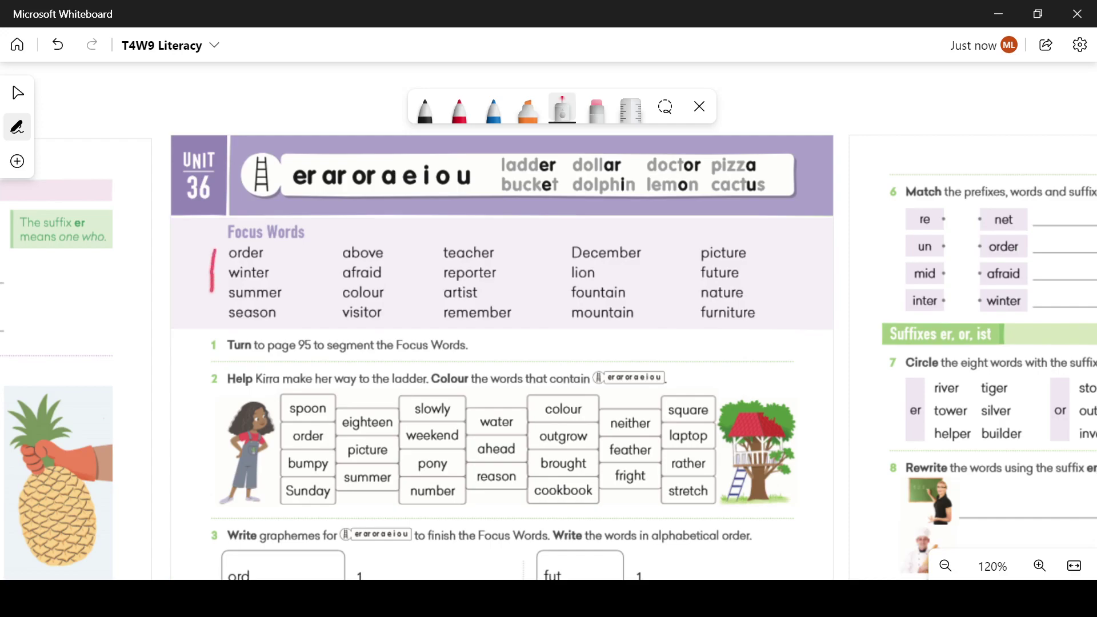
left_click_drag(331, 248, 333, 324)
left_click_drag(431, 249, 434, 324)
left_click_drag(559, 250, 560, 329)
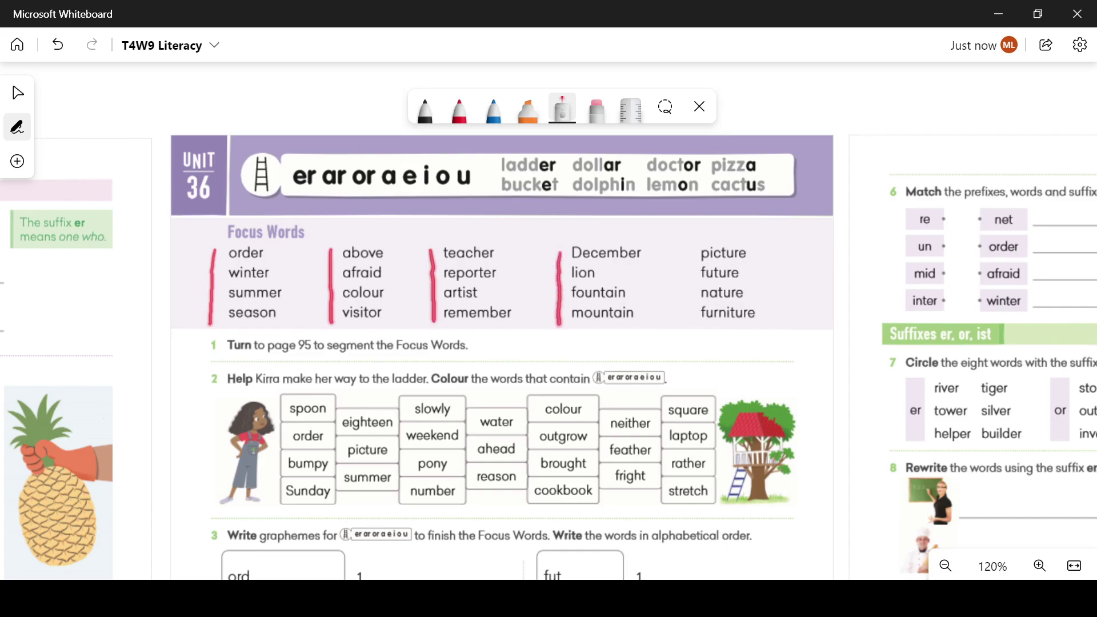
left_click_drag(687, 252, 685, 322)
key("ctrl+z")
key("ctrl+z")
key("ctrl+z")
key("ctrl+z")
key("ctrl+z")
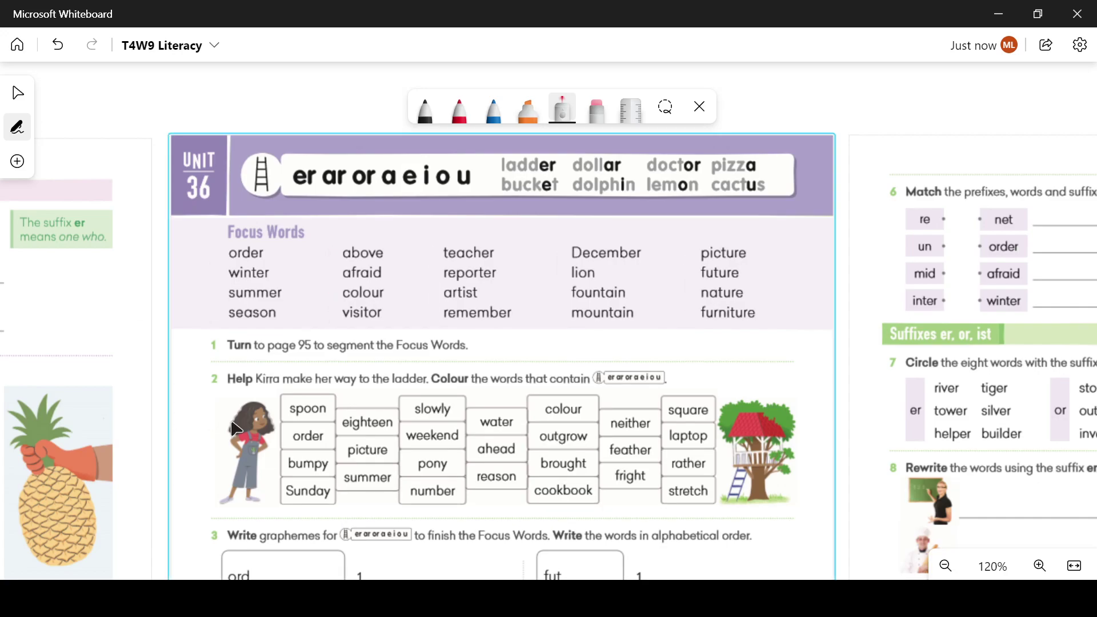
scroll(224, 372, "down", 2)
scroll(223, 373, "down", 1)
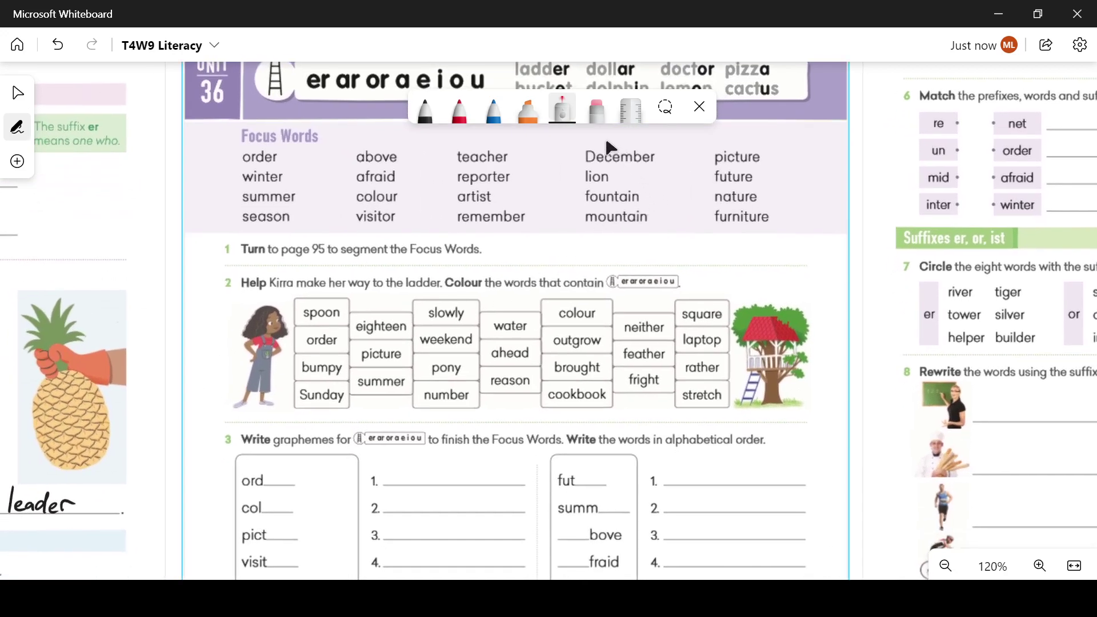
- Highlight order, picture, summer, number and reason in orange
left_click(528, 109)
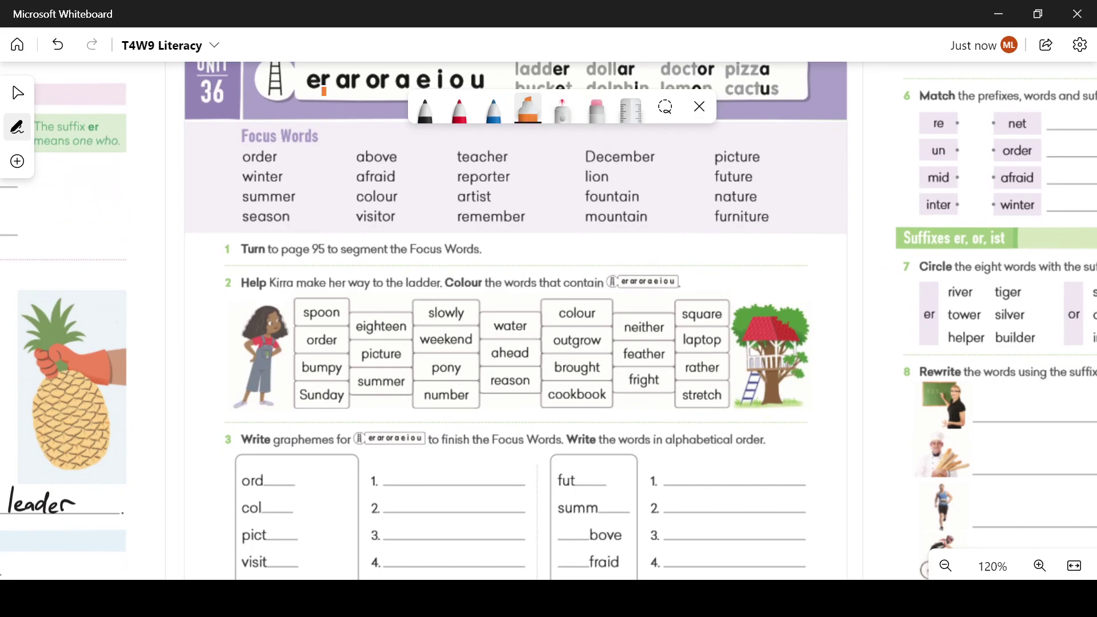
left_click_drag(306, 341, 405, 356)
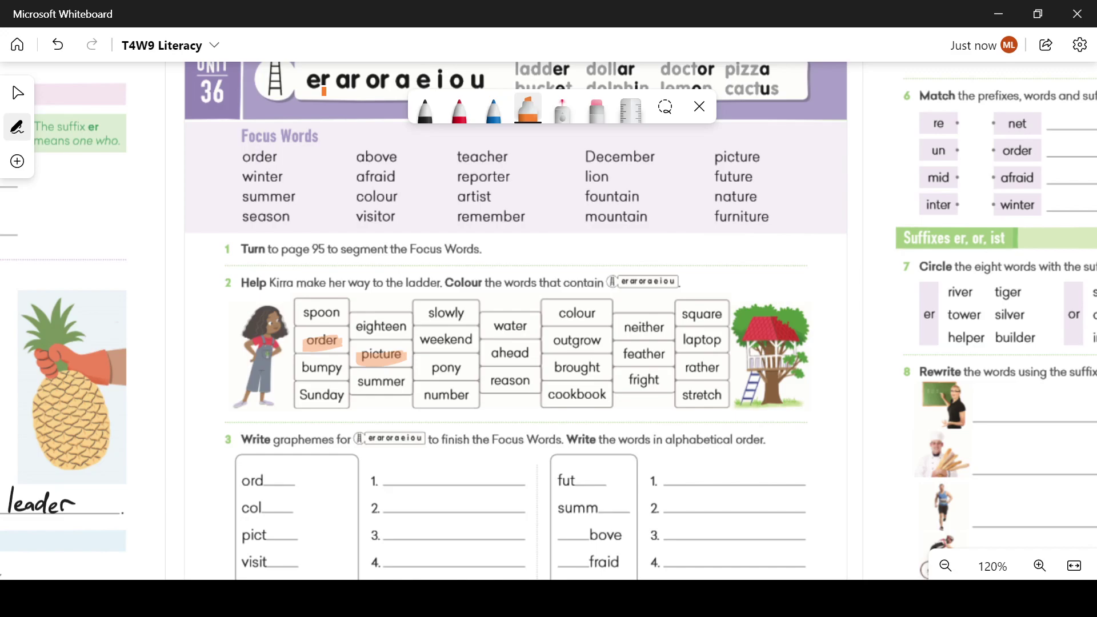
left_click_drag(355, 385, 407, 383)
left_click_drag(470, 399, 424, 398)
left_click_drag(532, 383, 487, 382)
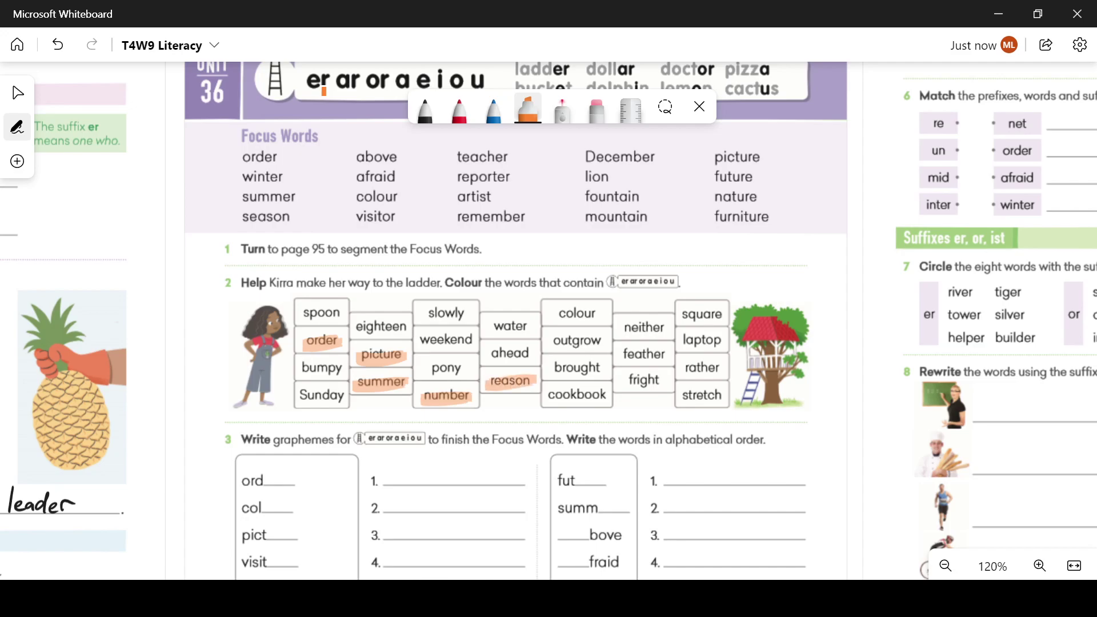
- Highlight ahead, water, colour, neither, feather and rather in orange
left_click_drag(533, 354, 485, 355)
left_click_drag(537, 326, 492, 326)
left_click_drag(602, 314, 548, 314)
left_click_drag(667, 328, 620, 329)
left_click_drag(667, 355, 619, 356)
left_click_drag(724, 368, 686, 368)
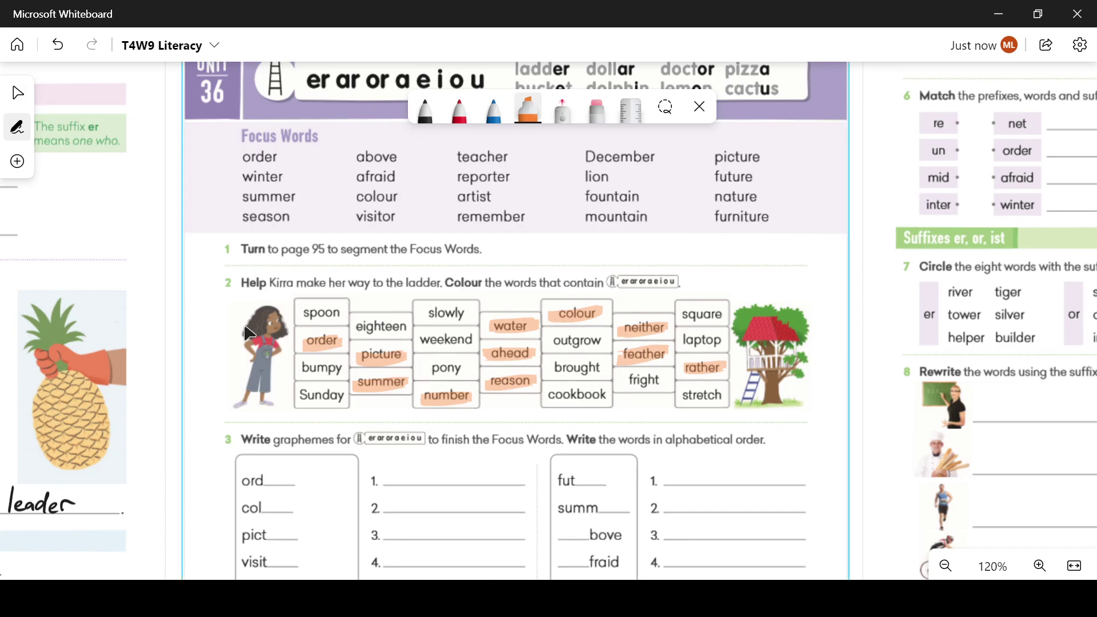
scroll(212, 399, "down", 4)
scroll(228, 232, "up", 2)
scroll(228, 232, "up", 1)
scroll(229, 232, "up", 2)
scroll(172, 283, "left", 1)
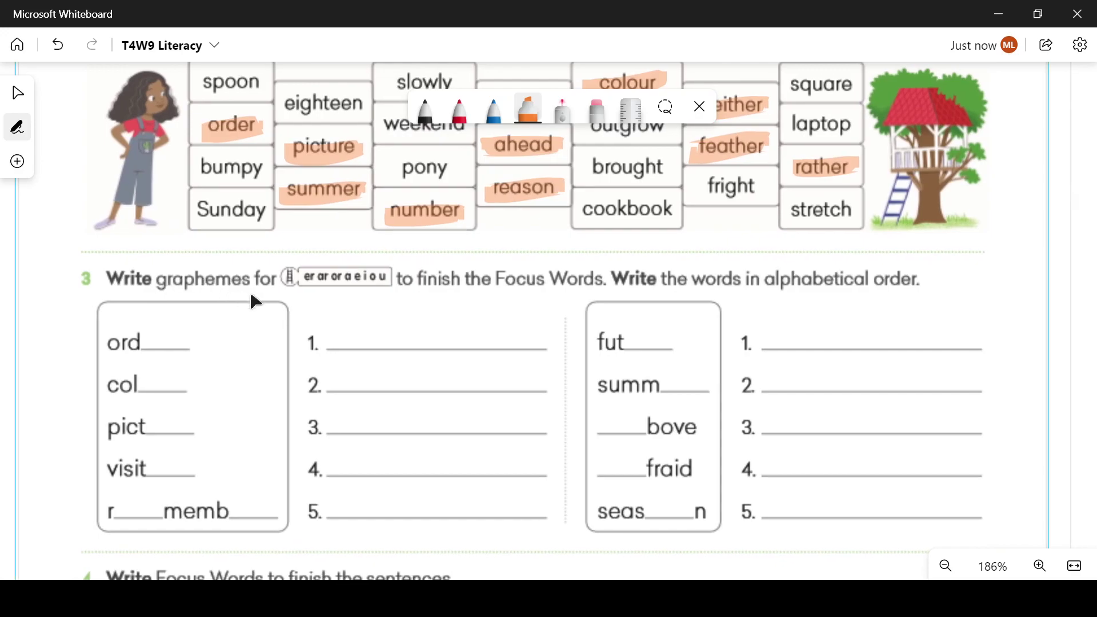
scroll(478, 305, "left", 1)
- In black ink, complete order, colour, picture, visitor and remember in the left group
left_click(424, 109)
mouse_move(192, 330)
left_mouse_down()
mouse_move(187, 338)
mouse_move(220, 326)
left_mouse_up()
left_click_drag(187, 372, 185, 384)
left_click_drag(195, 374, 206, 382)
left_click_drag(206, 376, 223, 370)
mouse_move(189, 413)
left_mouse_down()
mouse_move(199, 424)
mouse_move(216, 414)
left_mouse_up()
left_click_drag(216, 417, 233, 422)
mouse_move(188, 456)
left_mouse_down()
mouse_move(197, 466)
mouse_move(219, 455)
left_mouse_up()
left_click_drag(168, 498, 183, 509)
mouse_move(273, 499)
left_mouse_down()
mouse_move(287, 505)
mouse_move(301, 493)
left_mouse_up()
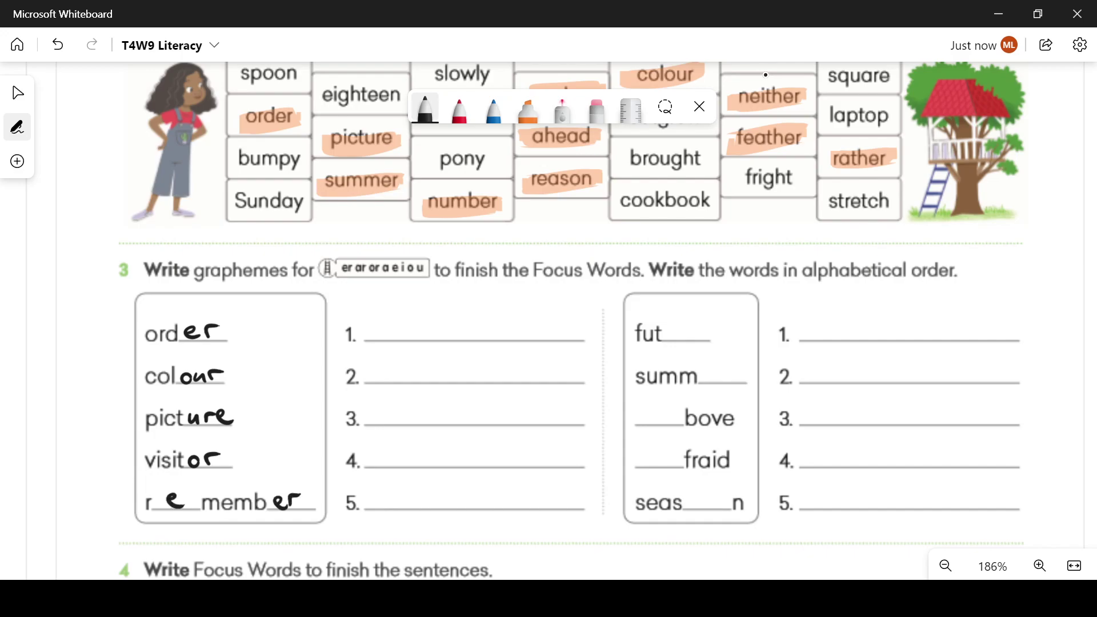
- Write colour, order, picture, remember and visitor alphabetically on the left lines
left_click_drag(396, 323, 400, 336)
left_click_drag(376, 410, 379, 477)
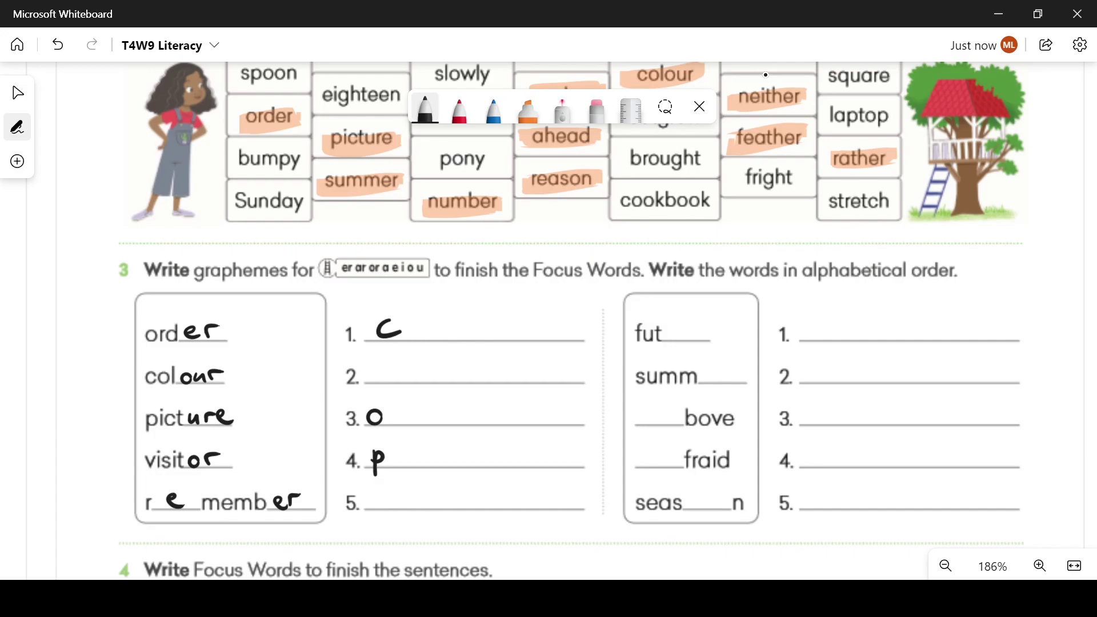
left_click_drag(383, 367, 378, 383)
mouse_move(369, 420)
left_mouse_down()
mouse_move(382, 473)
mouse_move(385, 450)
left_mouse_up()
left_click_drag(370, 492, 386, 492)
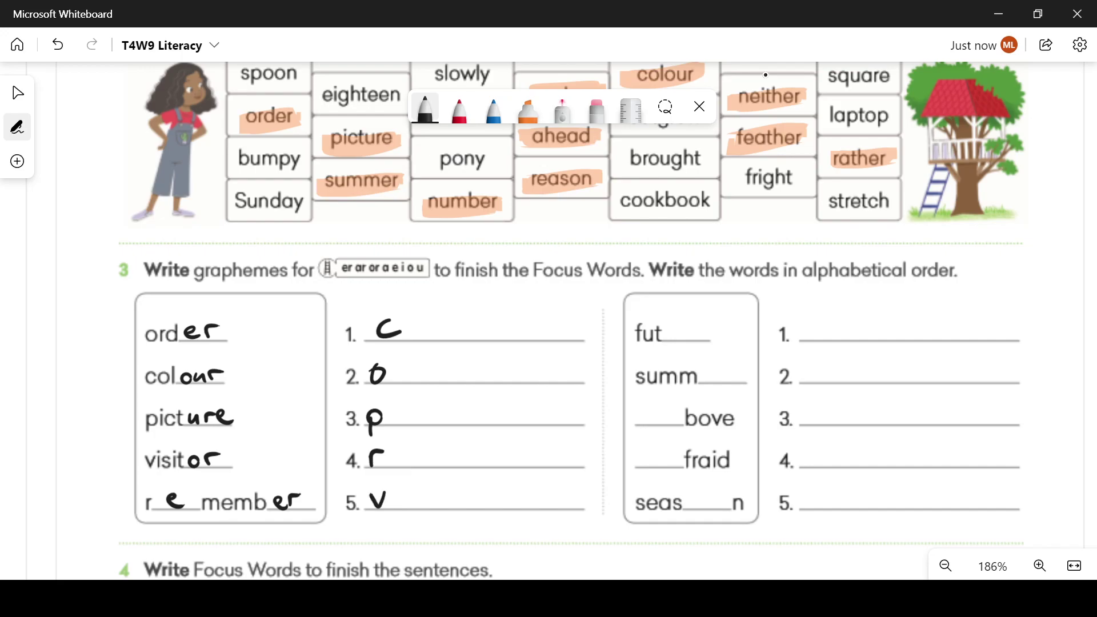
mouse_move(405, 324)
left_mouse_down()
mouse_move(428, 305)
mouse_move(450, 336)
mouse_move(473, 327)
left_mouse_up()
left_click_drag(392, 369, 464, 377)
mouse_move(387, 412)
left_mouse_down()
mouse_move(389, 423)
mouse_move(413, 391)
mouse_move(434, 420)
mouse_move(471, 414)
left_mouse_up()
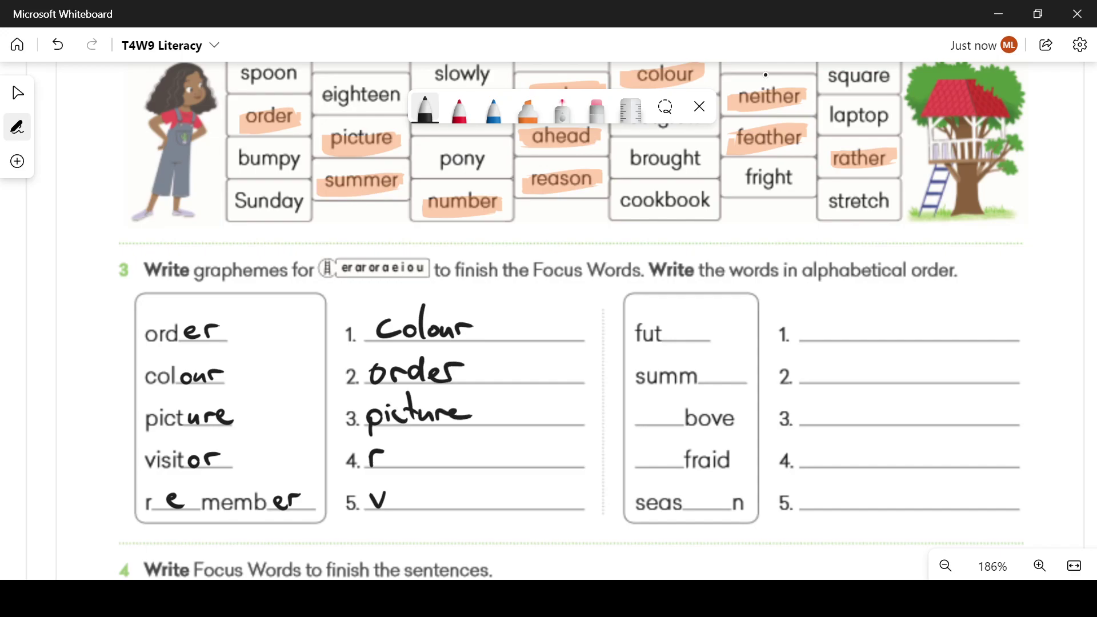
mouse_move(391, 455)
left_mouse_down()
mouse_move(412, 464)
mouse_move(495, 450)
left_mouse_up()
mouse_move(395, 489)
left_mouse_down()
mouse_move(397, 506)
mouse_move(468, 496)
left_mouse_up()
- Complete future, summer, above, afraid and season in the right group
left_click_drag(668, 329, 712, 333)
left_click_drag(703, 370, 740, 381)
left_click_drag(661, 413, 652, 466)
left_click_drag(704, 497, 704, 513)
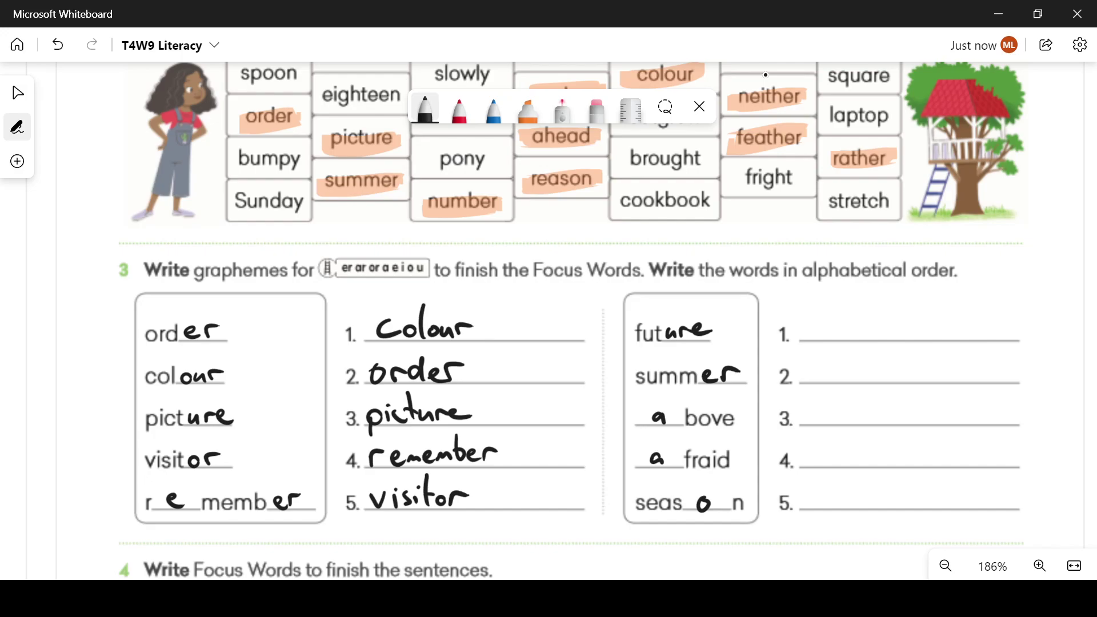
- Write above, afraid, future, season and summer alphabetically on the right lines
mouse_move(828, 323)
left_mouse_down()
mouse_move(822, 336)
mouse_move(861, 340)
mouse_move(875, 328)
left_mouse_up()
left_click_drag(878, 331, 893, 338)
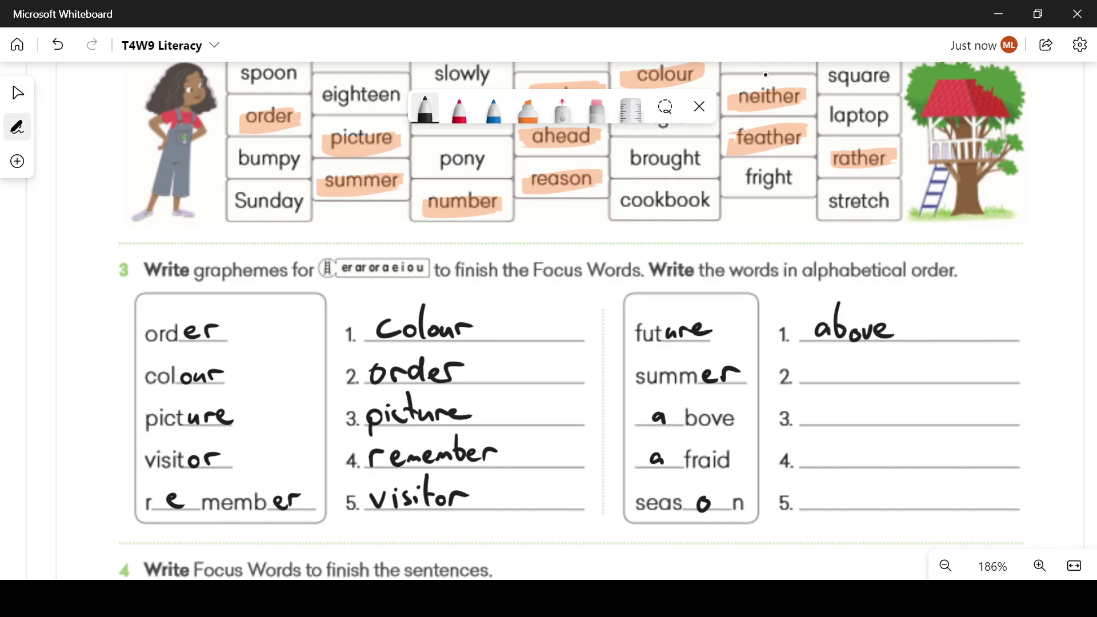
mouse_move(820, 365)
left_mouse_down()
mouse_move(823, 381)
mouse_move(854, 369)
mouse_move(876, 383)
left_mouse_up()
left_click_drag(883, 357, 885, 383)
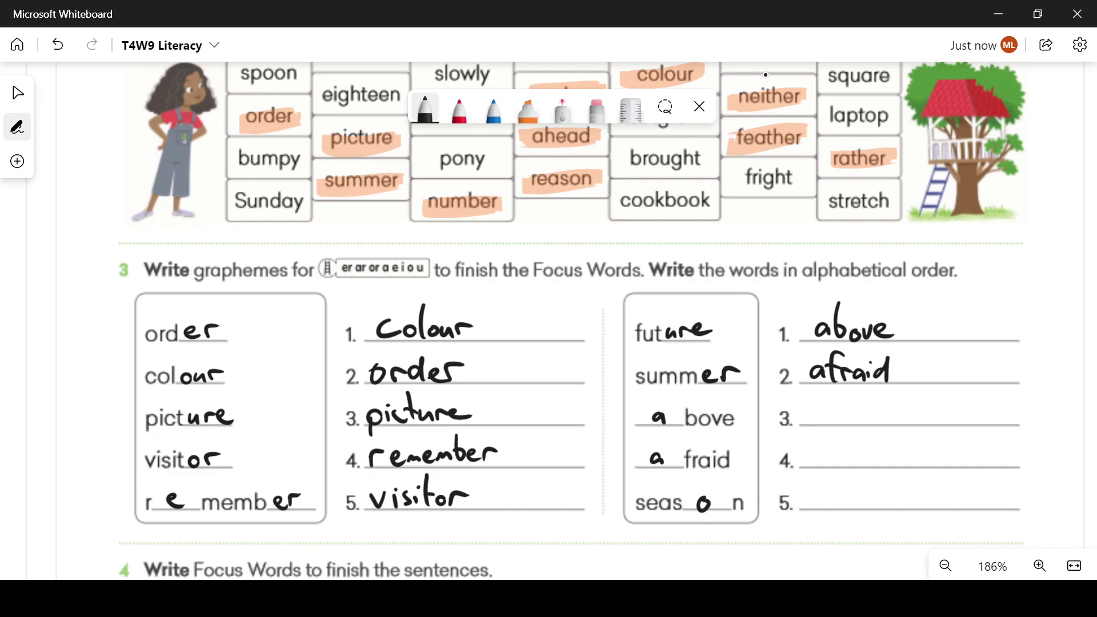
mouse_move(829, 396)
left_mouse_down()
mouse_move(820, 431)
mouse_move(830, 415)
mouse_move(854, 420)
left_mouse_up()
left_click_drag(845, 405, 878, 422)
left_click_drag(882, 408, 907, 423)
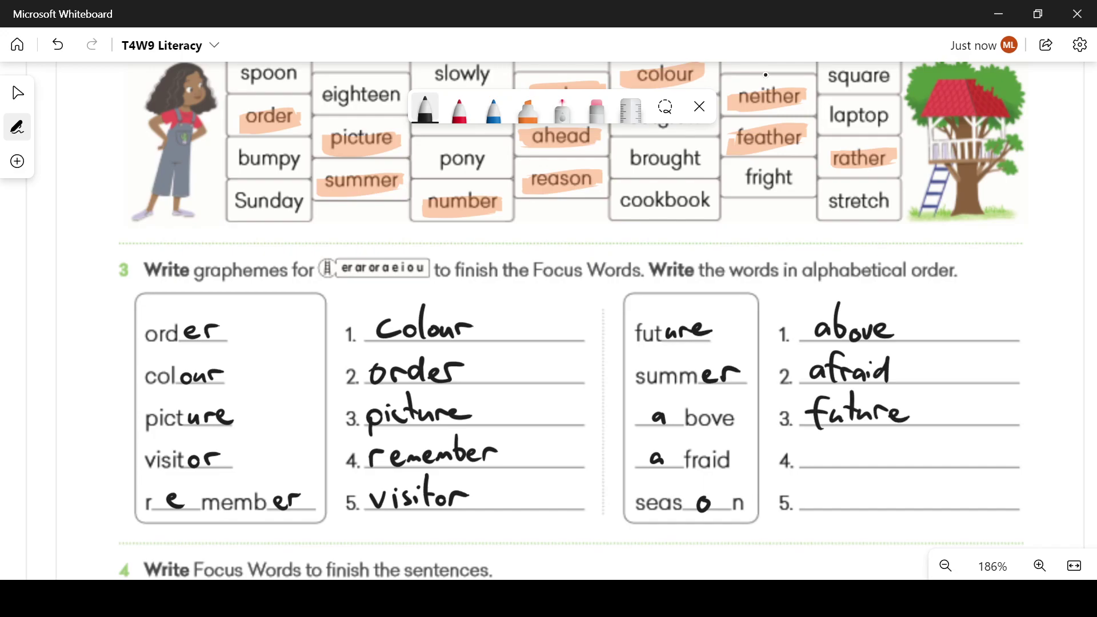
left_click_drag(824, 450, 809, 466)
mouse_move(833, 452)
left_mouse_down()
mouse_move(828, 463)
mouse_move(858, 464)
left_mouse_up()
left_click_drag(871, 454, 897, 463)
mouse_move(821, 491)
left_mouse_down()
mouse_move(809, 508)
mouse_move(886, 501)
left_mouse_up()
left_click_drag(892, 491, 905, 491)
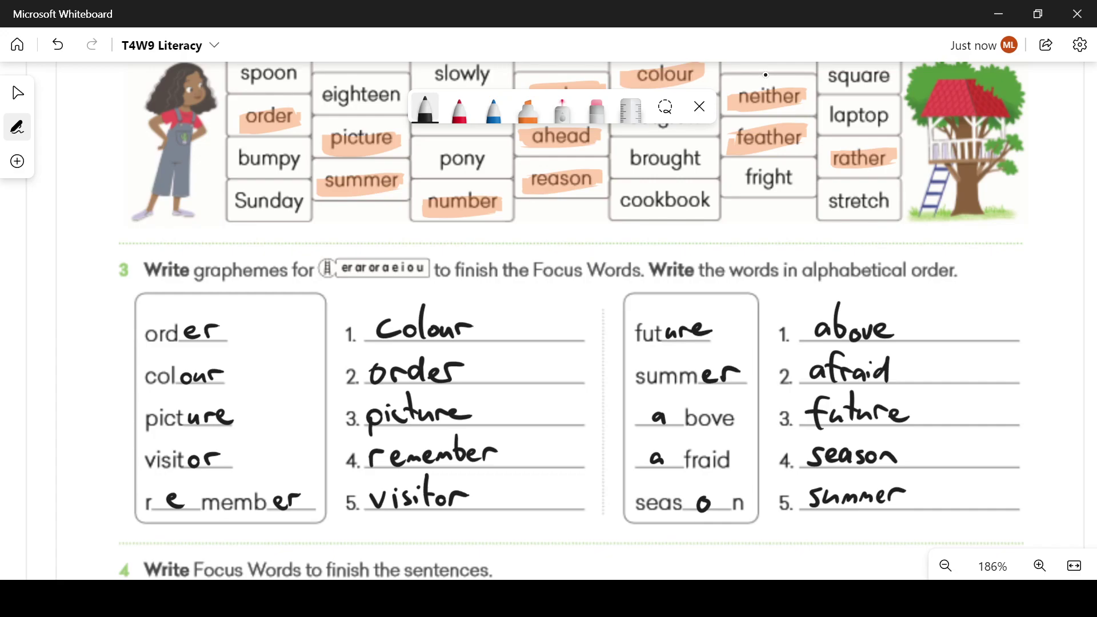
scroll(638, 515, "down", 3)
scroll(604, 257, "down", 5)
scroll(413, 412, "up", 3)
scroll(413, 412, "down", 2)
scroll(403, 377, "down", 2)
scroll(343, 360, "down", 2)
scroll(244, 414, "down", 2)
scroll(244, 414, "down", 2)
scroll(303, 429, "down", 2)
scroll(303, 434, "down", 2)
scroll(303, 437, "down", 2)
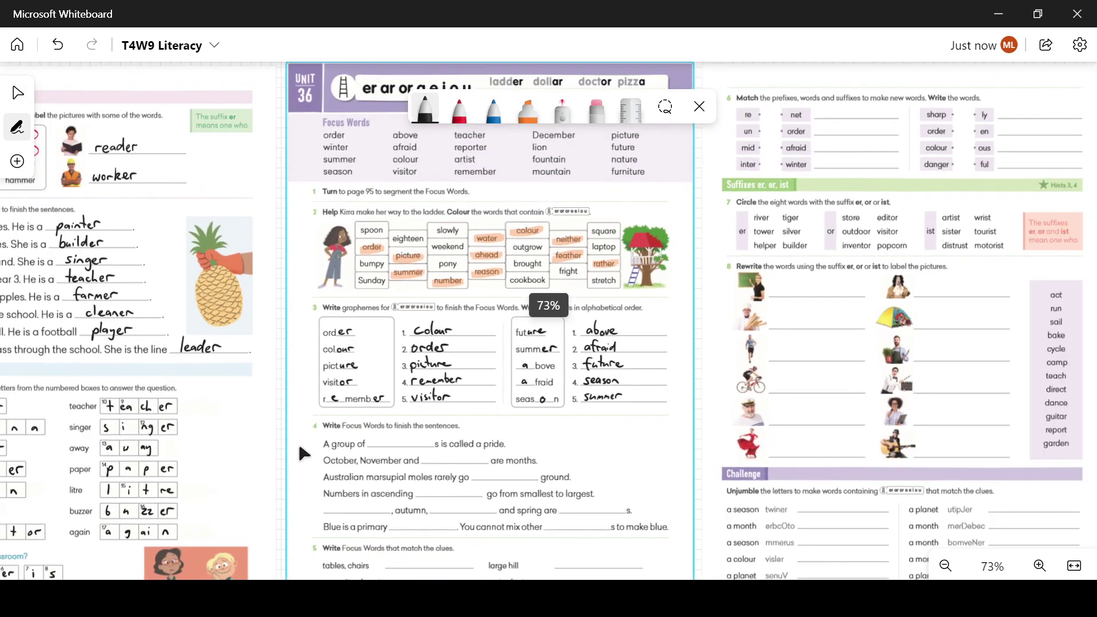
scroll(298, 442, "down", 1)
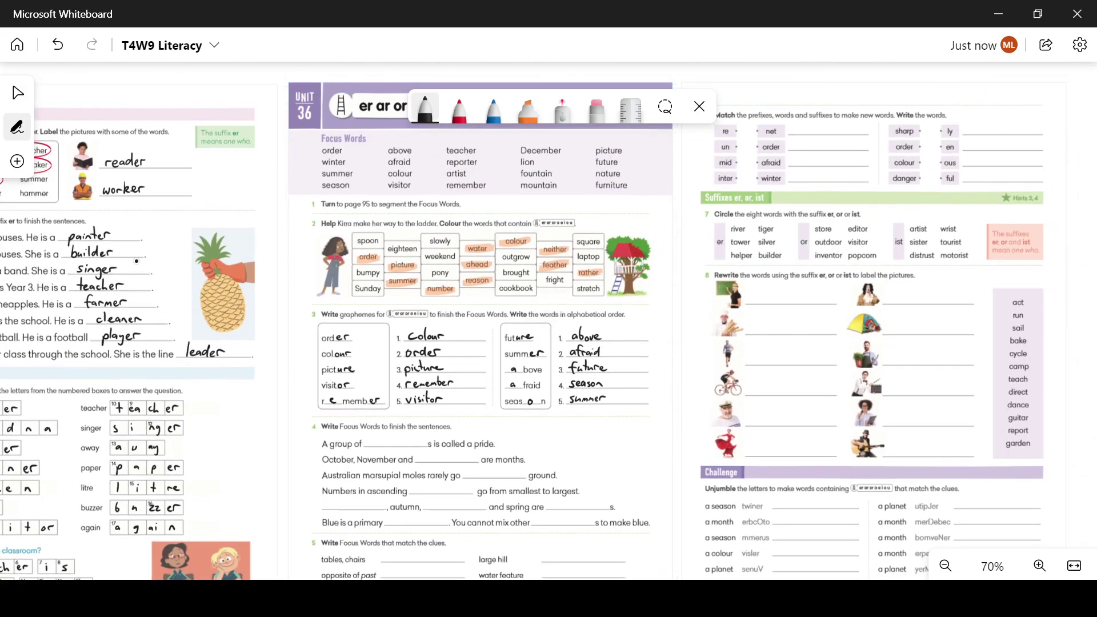
- Write the first sentence answers, including above and order, in exercise 4
mouse_move(376, 429)
left_mouse_down()
mouse_move(376, 448)
mouse_move(482, 460)
left_mouse_up()
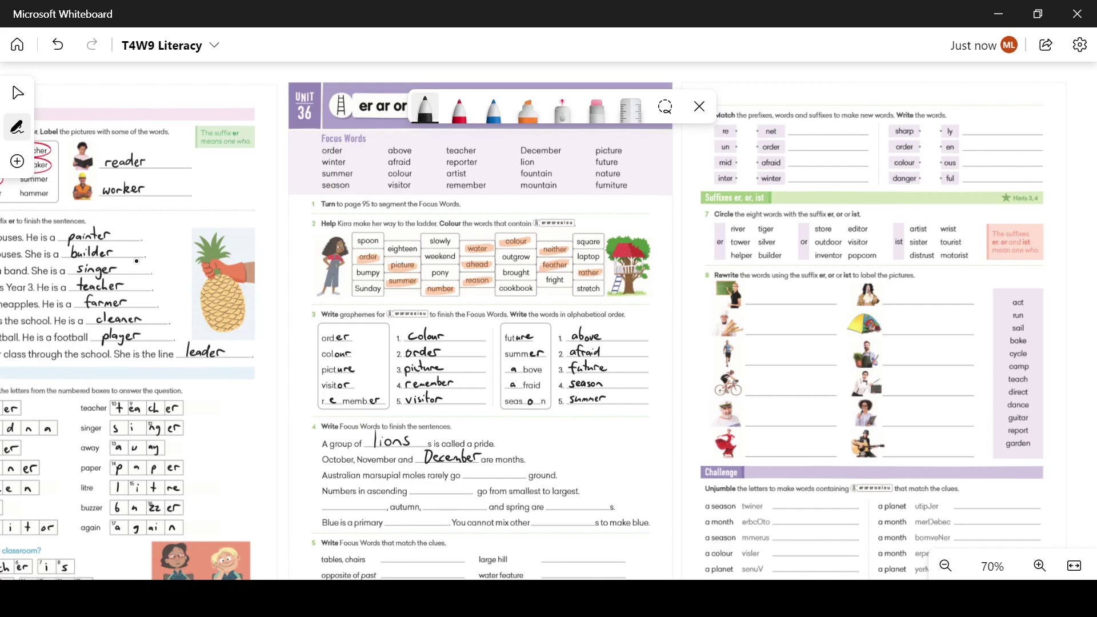
left_click_drag(472, 470, 514, 476)
left_click_drag(416, 487, 441, 489)
left_click_drag(432, 480, 459, 494)
- Write Summer, winter, season, colour and colours in the remaining blanks
left_click_drag(336, 499, 331, 509)
left_click_drag(336, 504, 369, 511)
left_click_drag(369, 506, 466, 507)
left_click_drag(467, 500, 475, 508)
left_click_drag(556, 501, 599, 508)
left_click_drag(397, 519, 403, 525)
mouse_move(404, 513)
left_mouse_down()
mouse_move(406, 524)
mouse_move(429, 525)
left_mouse_up()
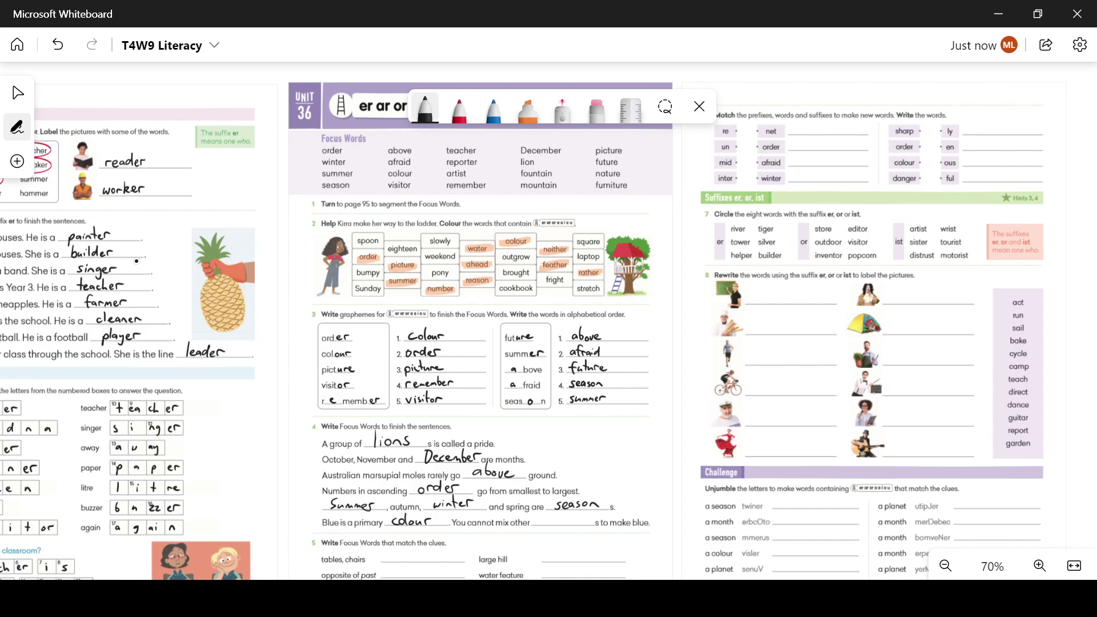
left_click_drag(544, 519, 583, 525)
scroll(514, 564, "up", 4)
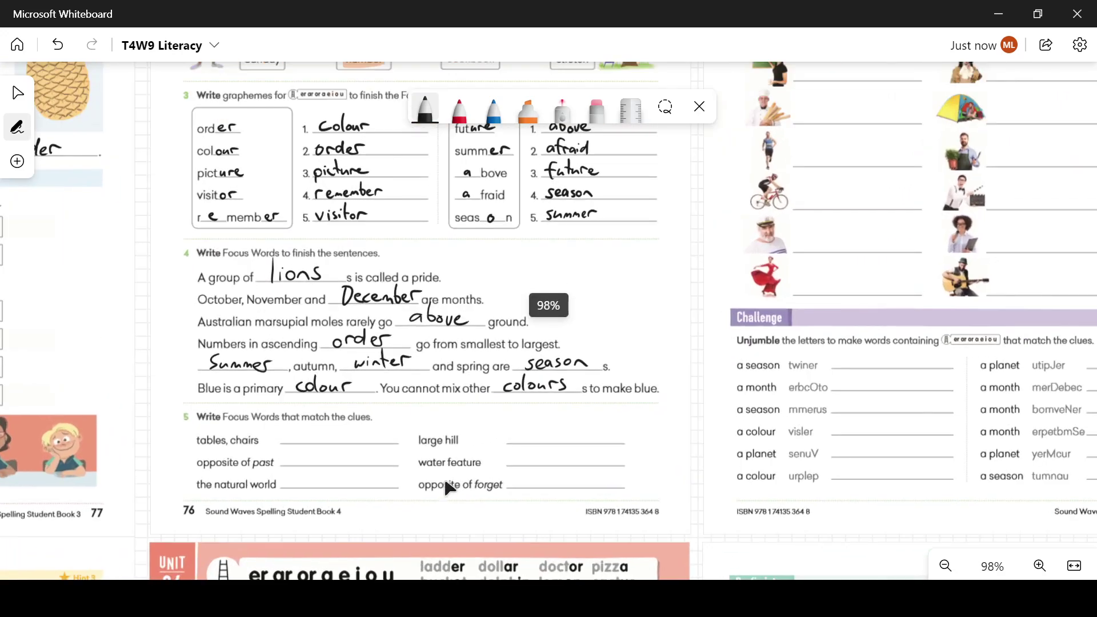
scroll(447, 487, "up", 2)
scroll(374, 454, "up", 2)
scroll(314, 495, "up", 2)
scroll(245, 417, "up", 2)
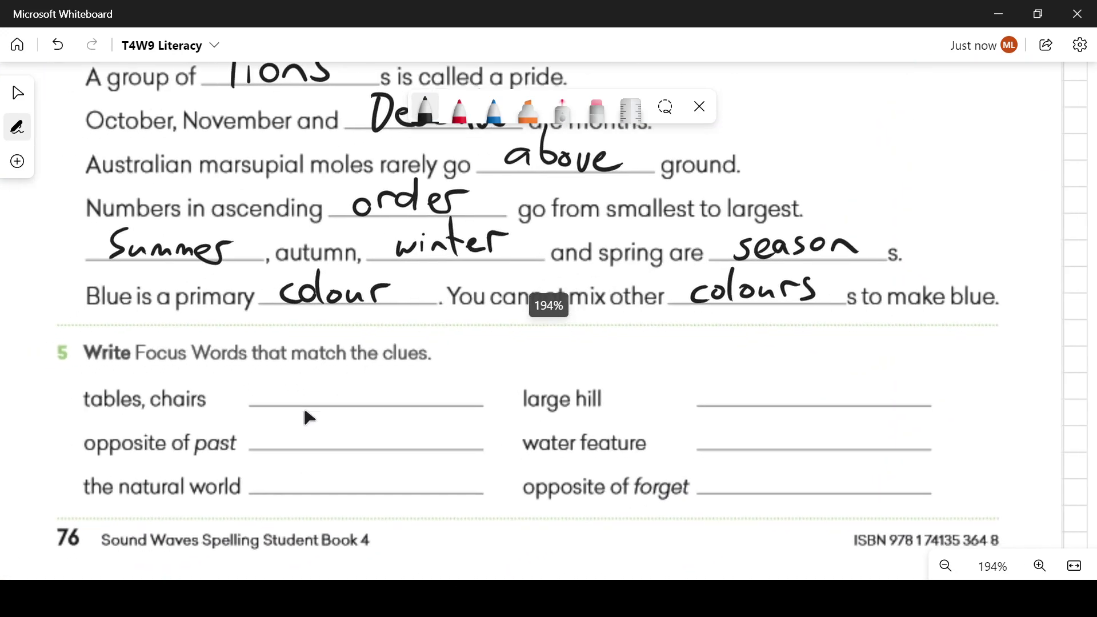
- Write furniture, mountain, fountain, remember and future beside their clues
mouse_move(271, 398)
left_mouse_down()
mouse_move(288, 378)
mouse_move(284, 406)
mouse_move(396, 397)
left_mouse_up()
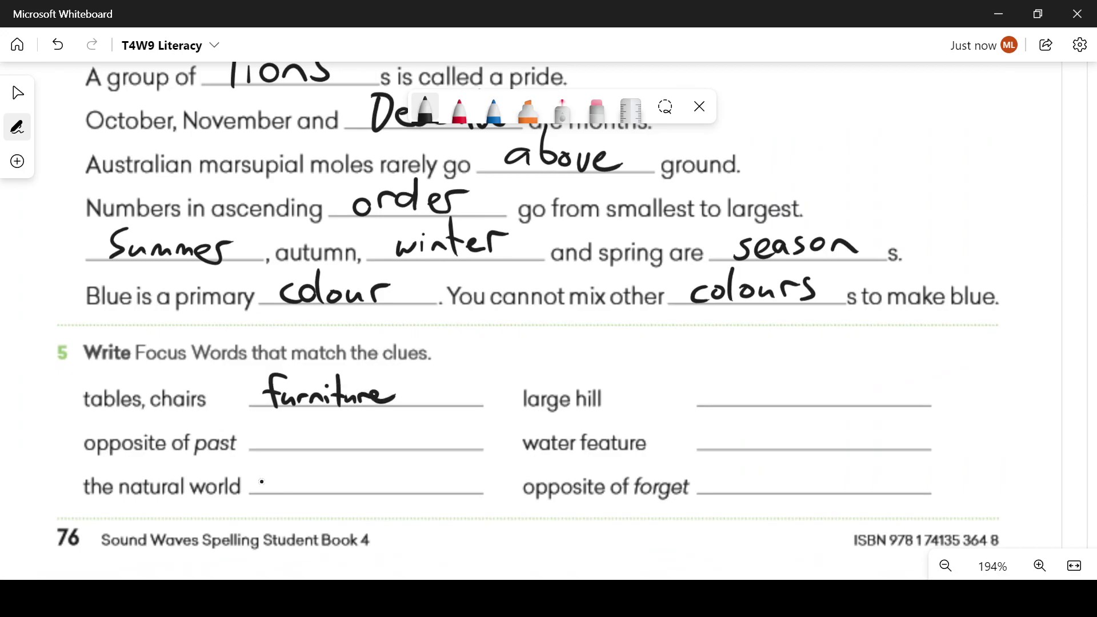
left_click_drag(729, 403, 811, 402)
left_click_drag(808, 394, 832, 403)
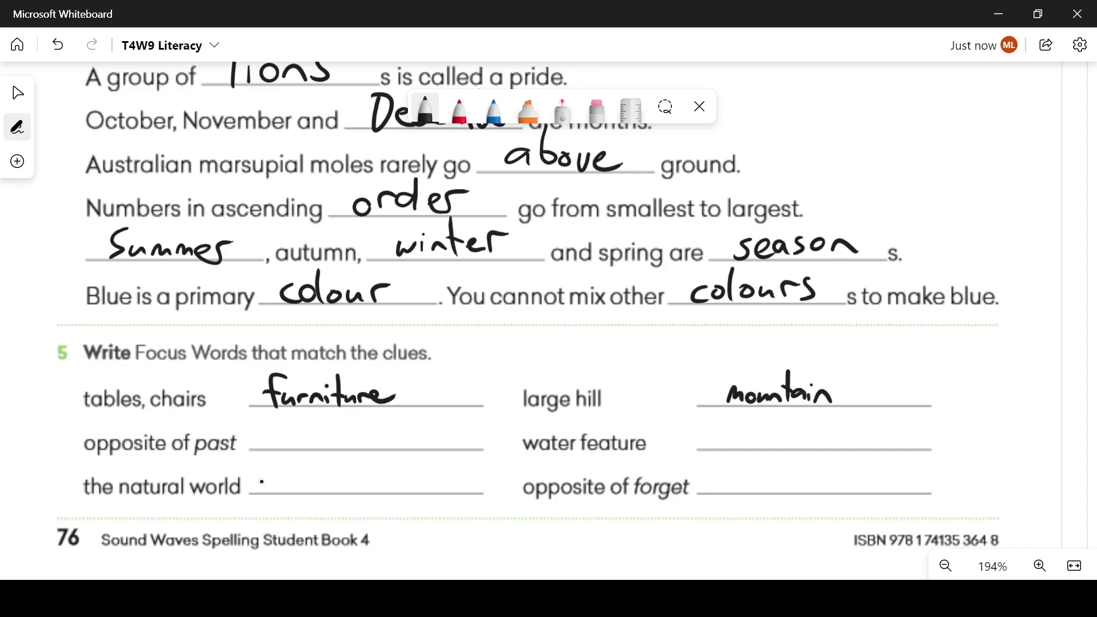
mouse_move(742, 421)
left_mouse_down()
mouse_move(727, 452)
mouse_move(772, 451)
left_mouse_up()
mouse_move(771, 441)
left_mouse_down()
mouse_move(781, 451)
mouse_move(804, 439)
left_mouse_up()
mouse_move(803, 429)
left_mouse_down()
mouse_move(811, 446)
mouse_move(832, 441)
left_mouse_up()
left_click_drag(726, 480, 796, 498)
mouse_move(802, 459)
left_mouse_down()
mouse_move(815, 496)
mouse_move(846, 489)
left_mouse_up()
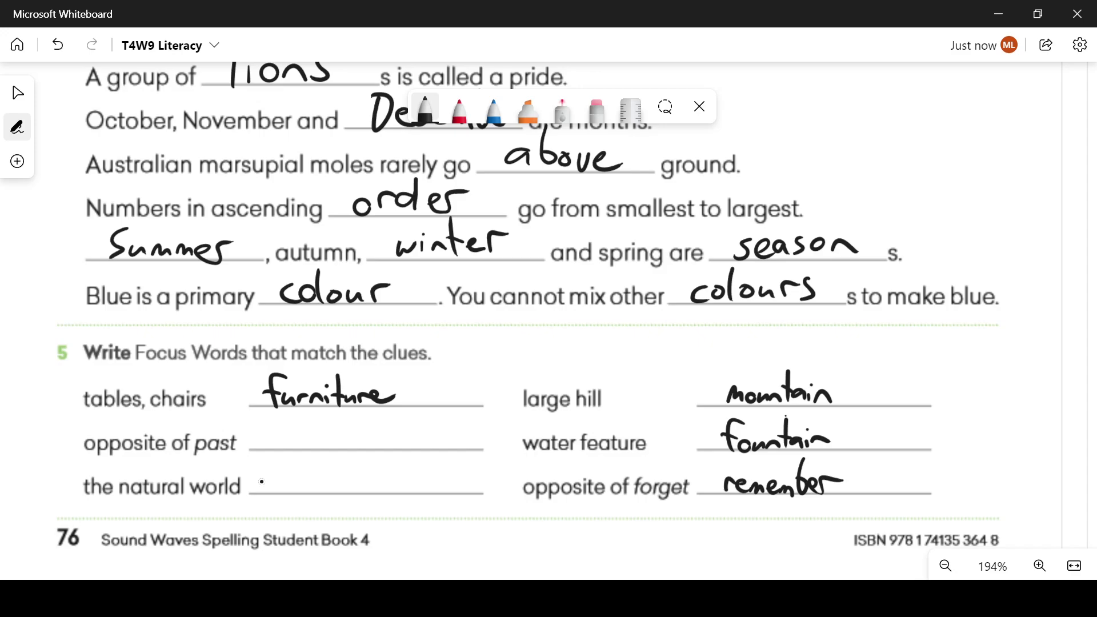
mouse_move(283, 420)
left_mouse_down()
mouse_move(291, 448)
mouse_move(381, 443)
left_mouse_up()
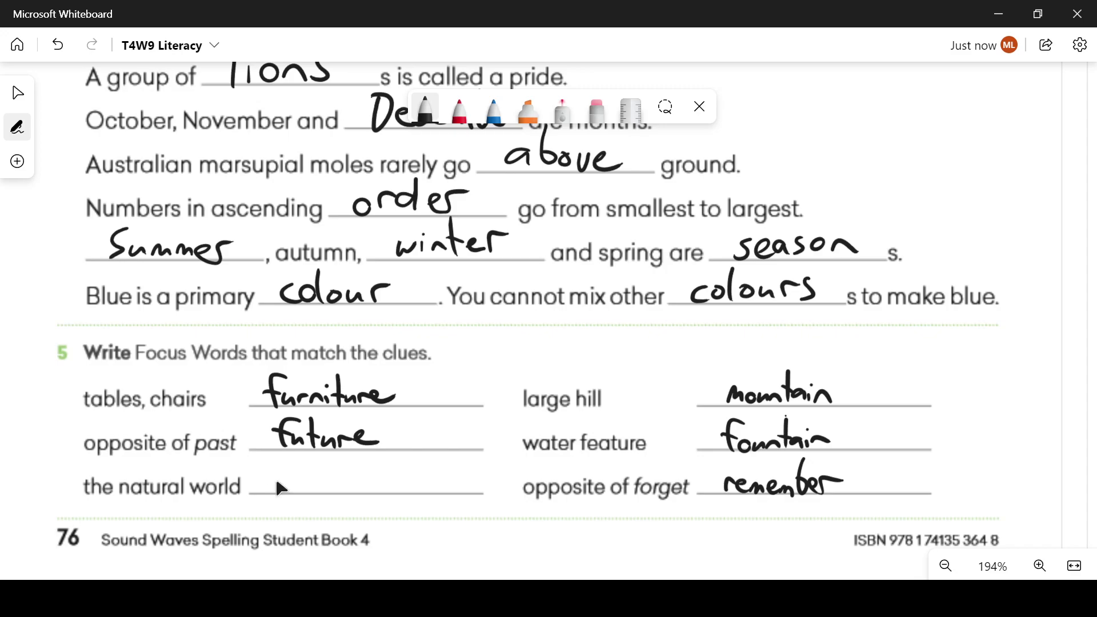
- Write nature for the natural world clue and pan to exercise 6
left_click(17, 93)
scroll(174, 224, "down", 5)
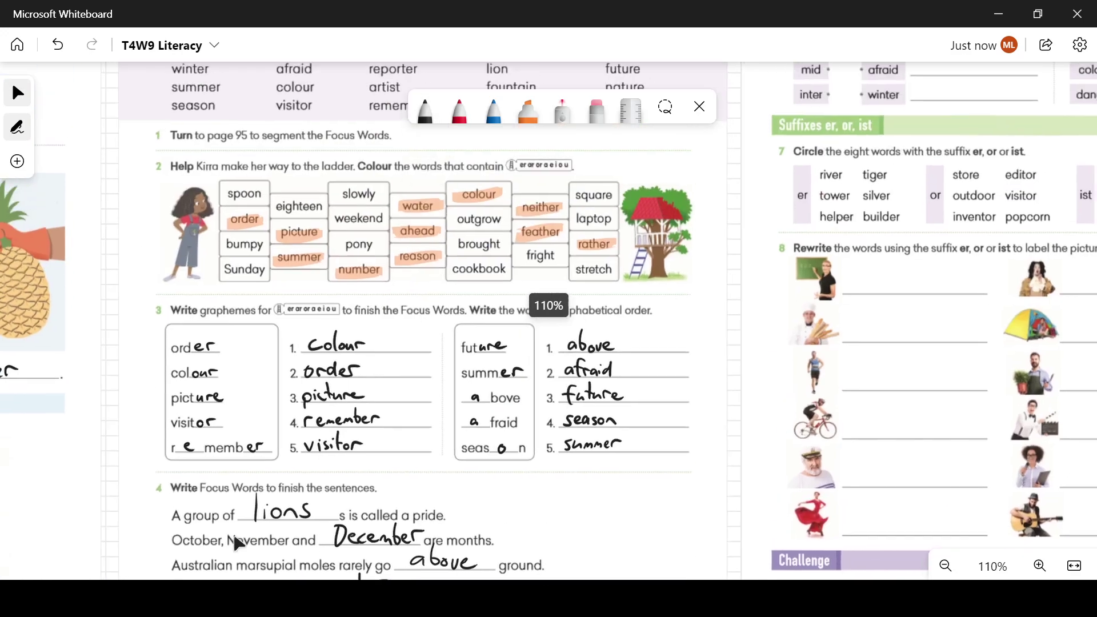
scroll(234, 509, "up", 4)
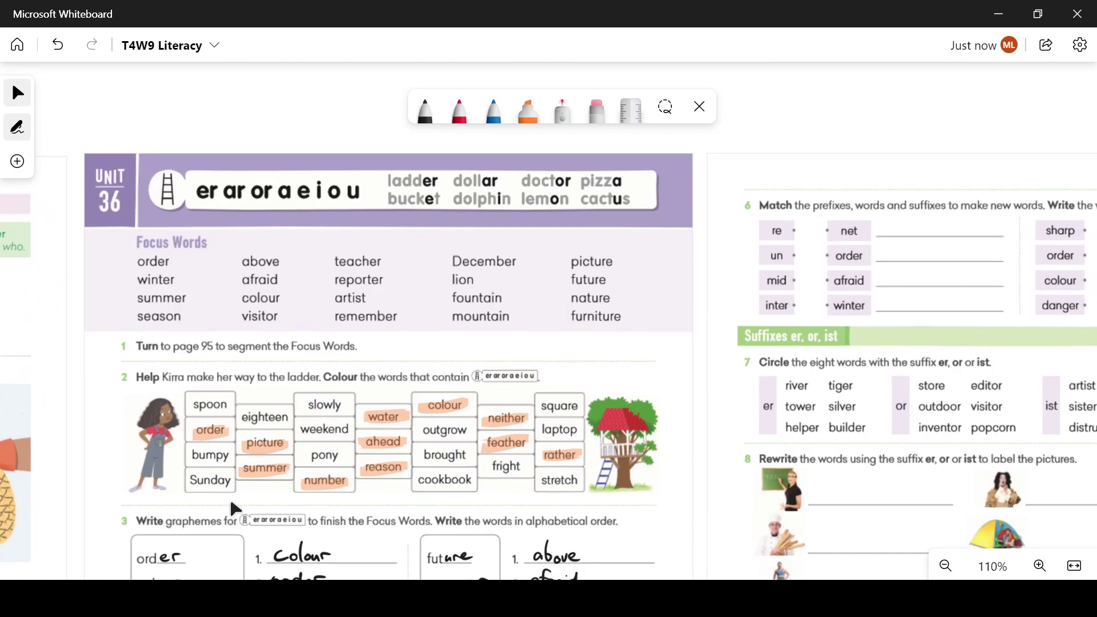
scroll(230, 496, "down", 6)
scroll(247, 247, "down", 3)
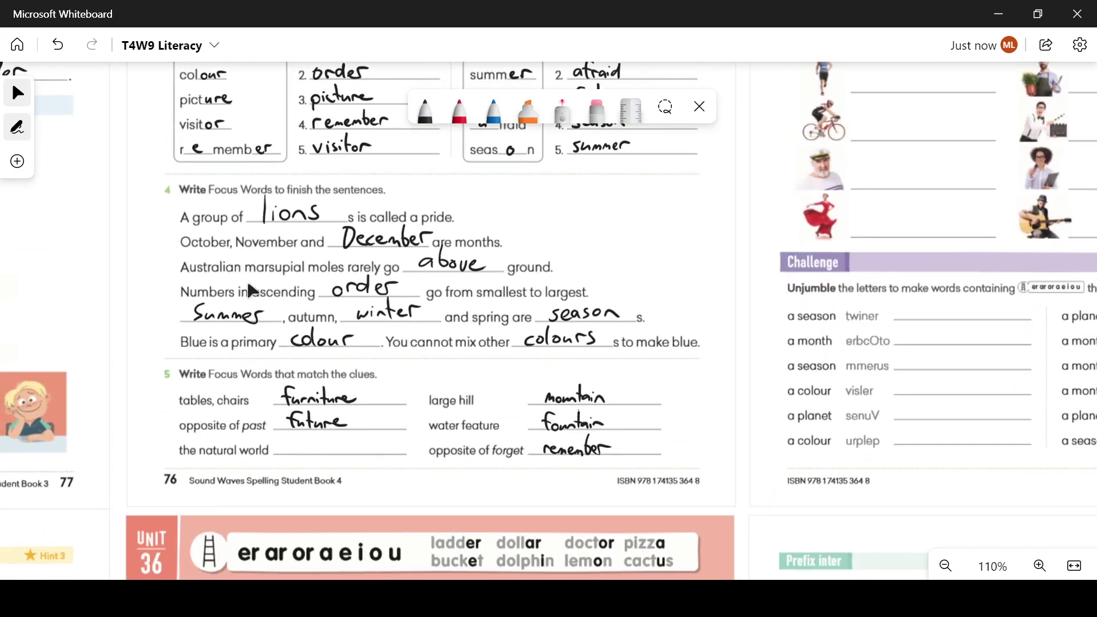
scroll(213, 386, "up", 2, "ctrl")
scroll(213, 386, "up", 3)
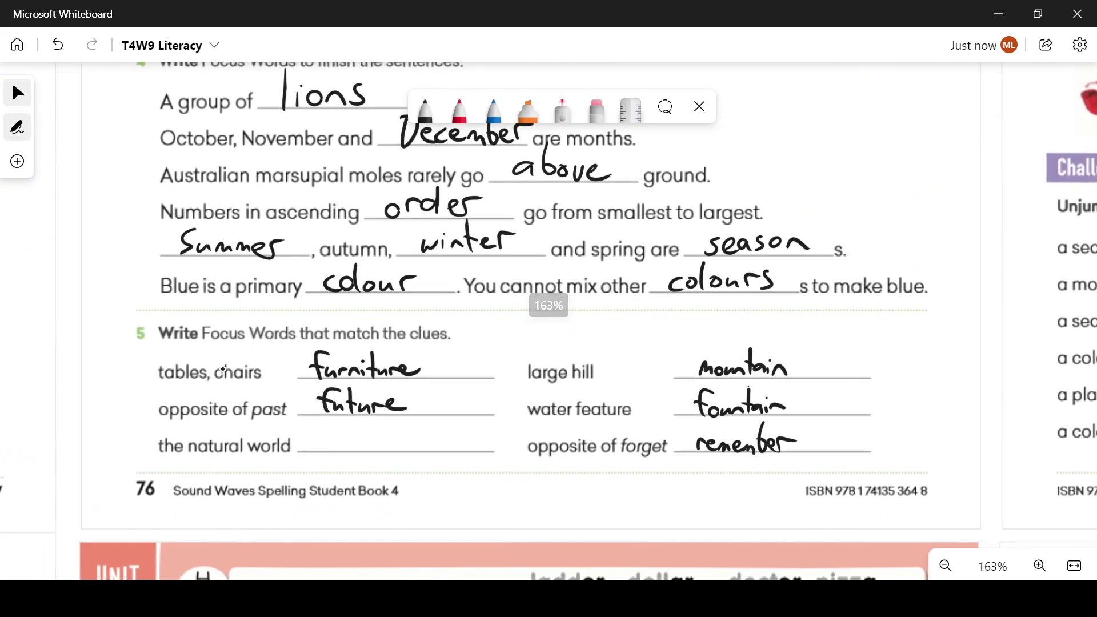
mouse_move(331, 452)
left_mouse_down()
mouse_move(341, 438)
mouse_move(357, 450)
mouse_move(397, 438)
mouse_move(412, 447)
mouse_move(382, 450)
mouse_move(373, 436)
left_mouse_up()
left_click_drag(396, 436, 407, 446)
left_click_drag(473, 459, 257, 89)
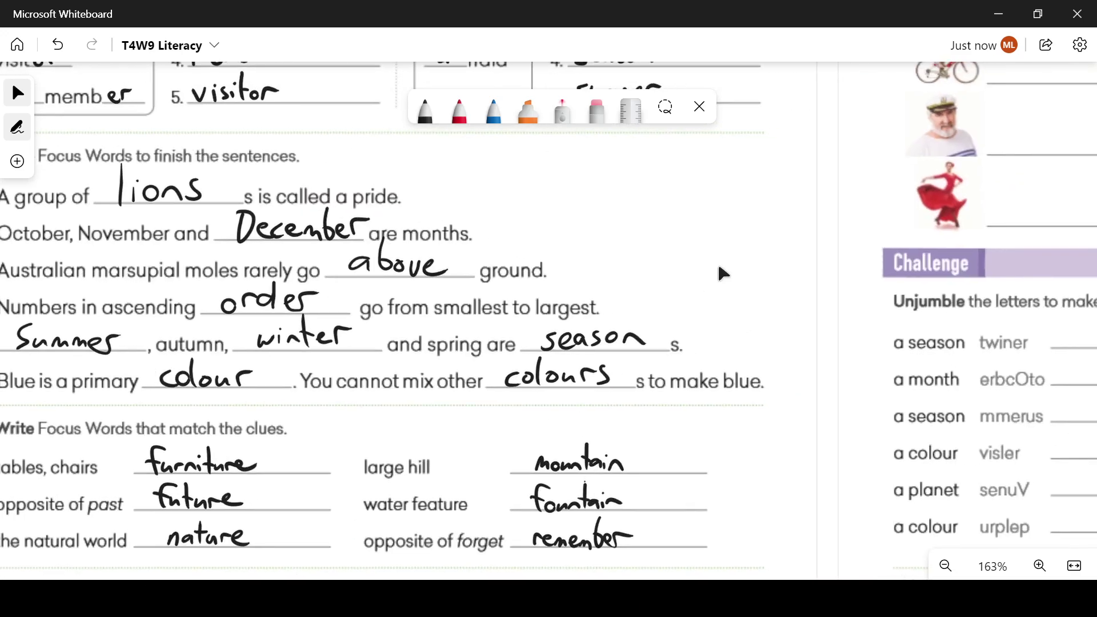
mouse_move(729, 250)
left_mouse_down()
mouse_move(499, 243)
mouse_move(463, 300)
left_mouse_up()
scroll(459, 300, "up", 3)
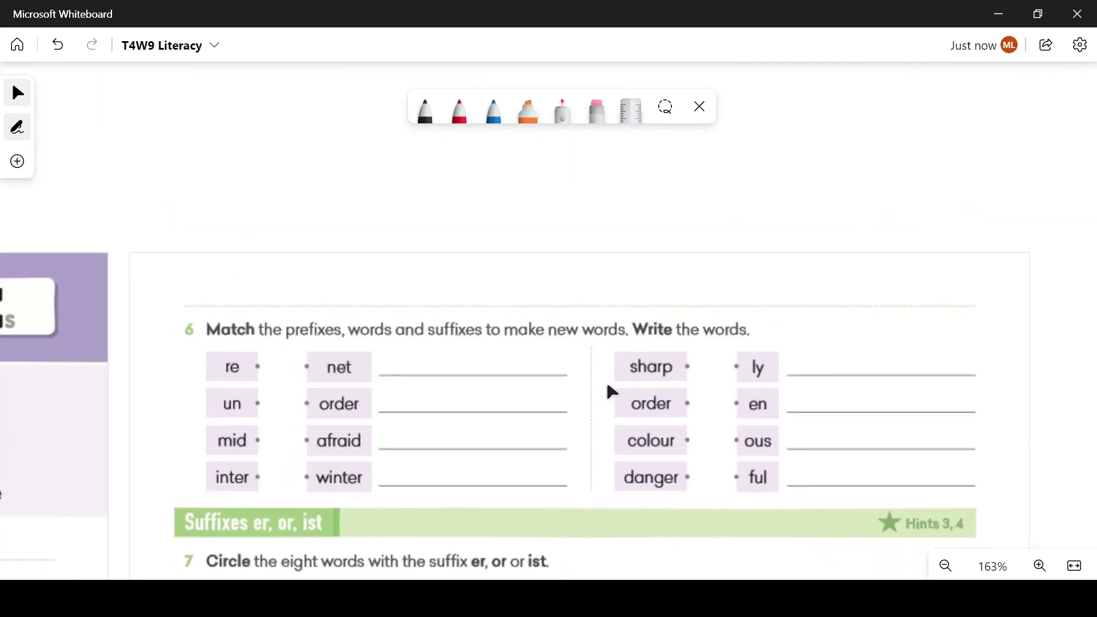
scroll(603, 369, "down", 1)
- Underline the prefixes and suffixes in pink, then return to black ink
left_click(600, 343)
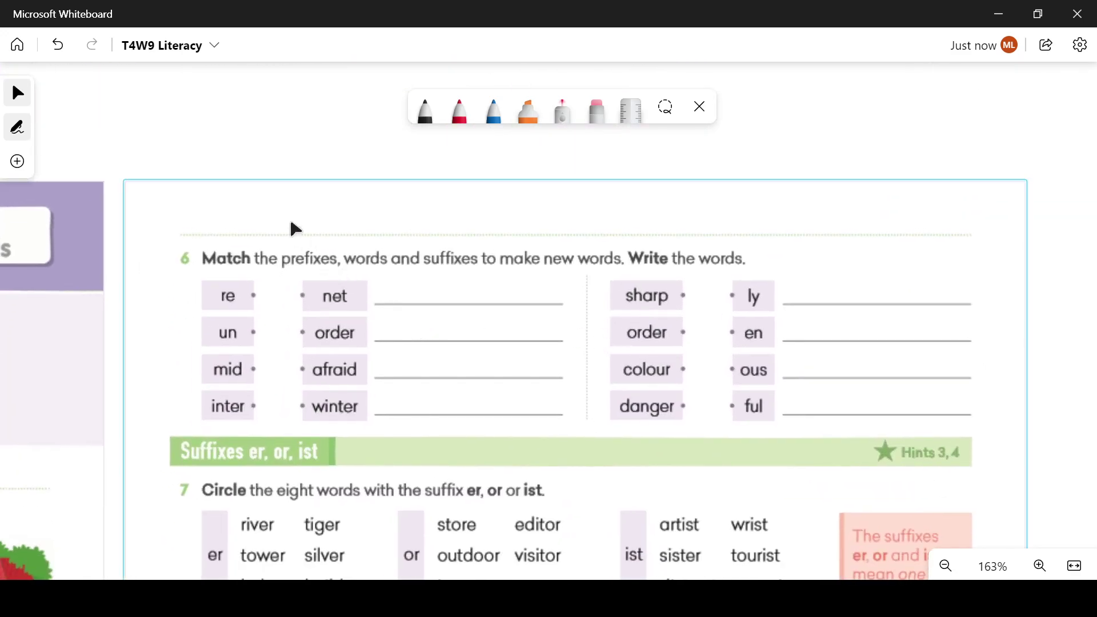
key("alt+w")
left_click_drag(337, 262, 283, 268)
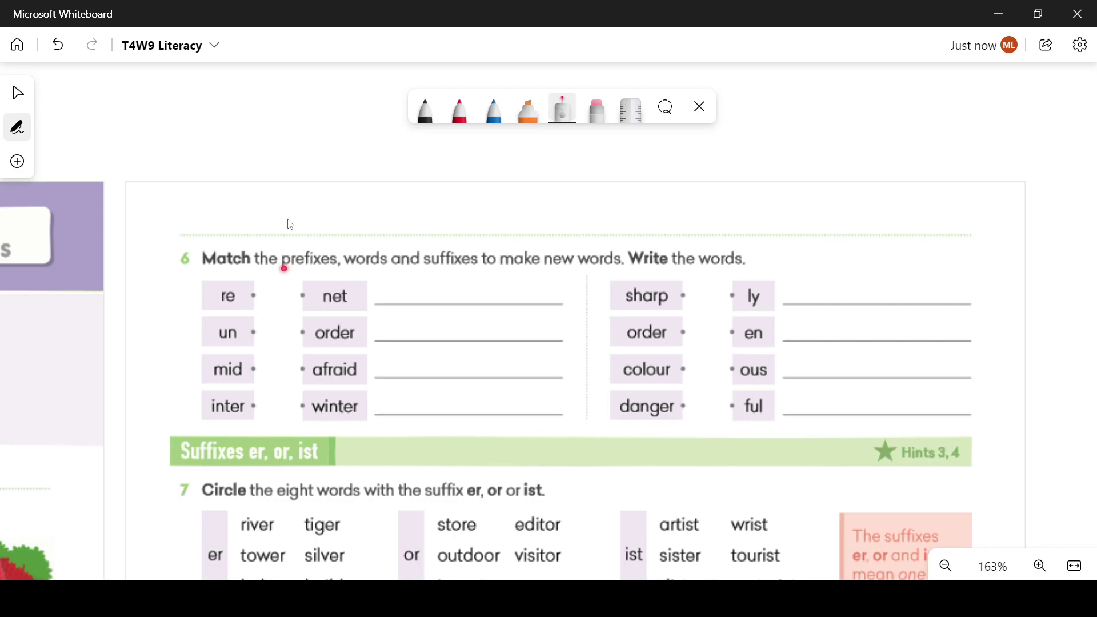
left_click_drag(420, 279, 484, 276)
key("alt+w")
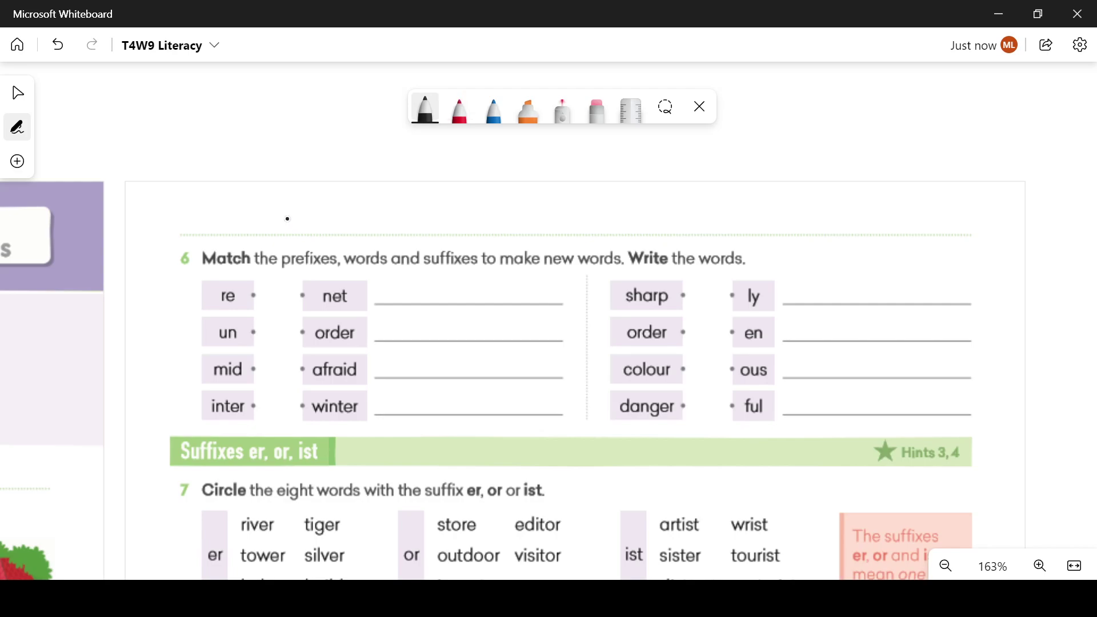
- Link re to order and mid to winter, writing reorder and midwinter
left_click_drag(259, 293, 305, 336)
mouse_move(393, 301)
left_mouse_down()
mouse_move(466, 278)
mouse_move(488, 297)
mouse_move(502, 286)
left_mouse_up()
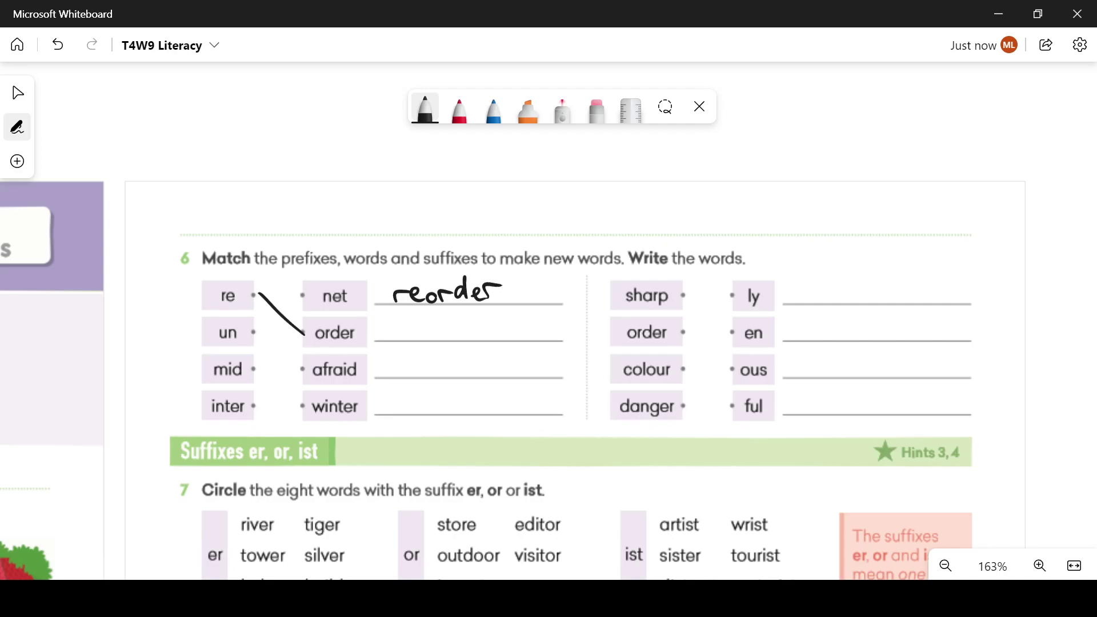
left_click_drag(256, 368, 300, 412)
left_click_drag(385, 338, 403, 337)
mouse_move(409, 329)
left_mouse_down()
mouse_move(408, 340)
mouse_move(429, 312)
mouse_move(437, 341)
mouse_move(458, 330)
mouse_move(503, 336)
left_mouse_up()
left_click_drag(505, 335, 516, 322)
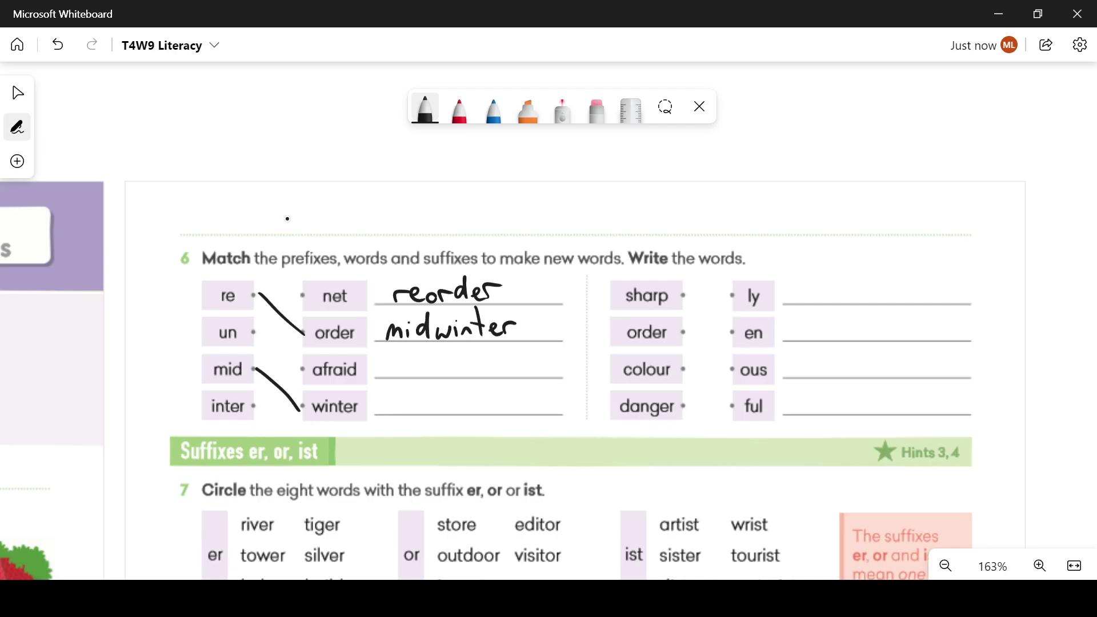
- Link inter to net and un to afraid, writing internet and unafraid
left_click_drag(256, 332, 300, 408)
left_click_drag(257, 407, 305, 298)
mouse_move(391, 364)
left_mouse_down()
mouse_move(390, 376)
mouse_move(415, 374)
left_mouse_up()
left_click_drag(408, 360, 491, 376)
left_click_drag(472, 360, 494, 359)
left_click_drag(256, 331, 304, 369)
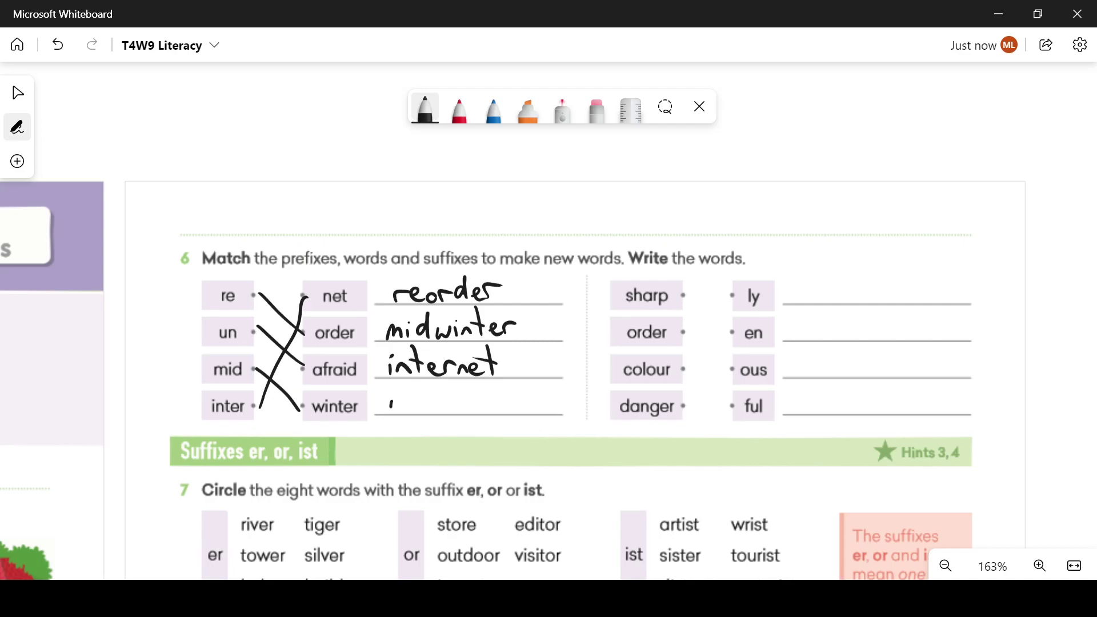
left_click_drag(391, 402, 443, 416)
left_click_drag(437, 400, 470, 398)
left_click_drag(474, 400, 506, 414)
left_click_drag(495, 403, 506, 410)
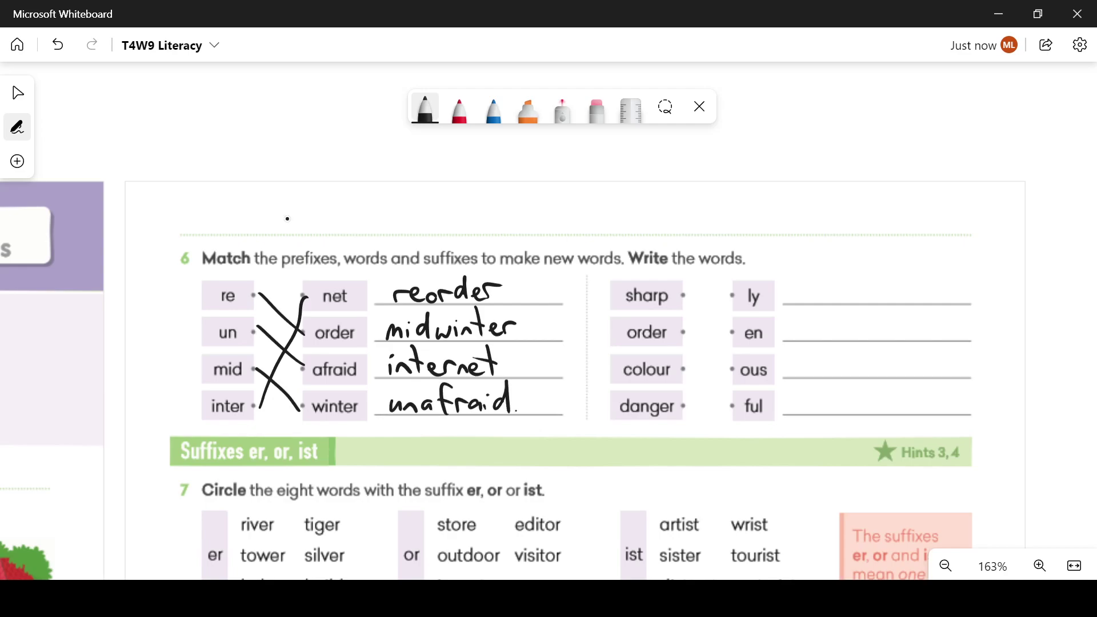
- Link order to ly, colour to ful, danger to ous and sharp to en
left_click_drag(681, 295, 734, 295)
key("ctrl+z")
left_click_drag(684, 333, 735, 297)
mouse_move(684, 369)
left_mouse_down()
mouse_move(734, 409)
mouse_move(734, 371)
left_mouse_up()
left_click_drag(684, 296, 734, 333)
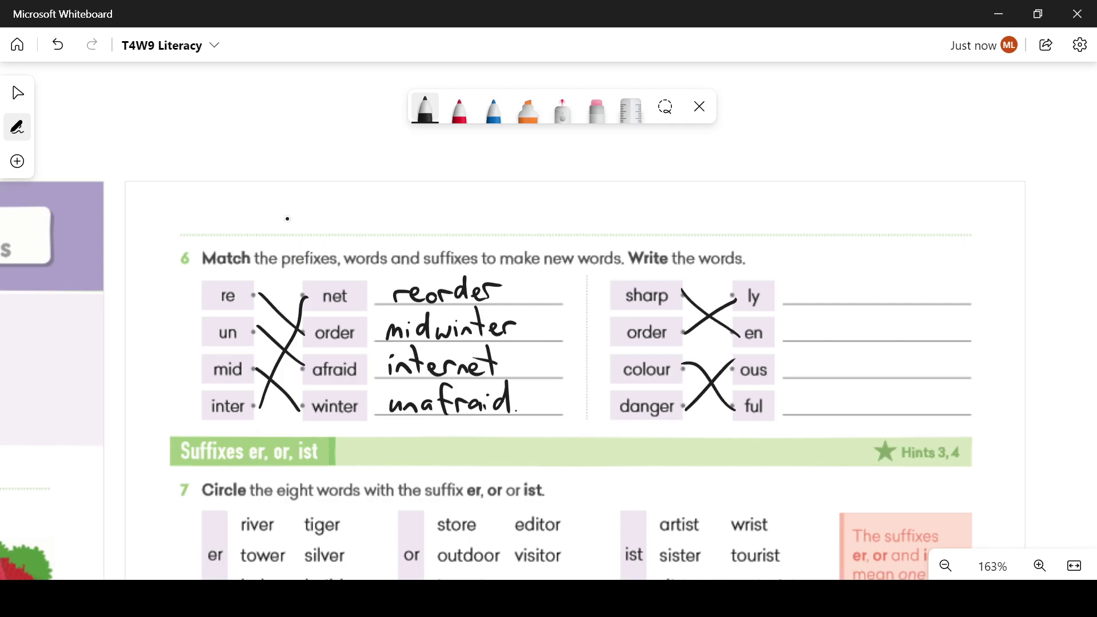
- Write sharpen, orderly, colourful and dangerous on the right-hand answer lines
mouse_move(820, 283)
left_mouse_down()
mouse_move(812, 300)
mouse_move(871, 314)
mouse_move(905, 300)
left_mouse_up()
mouse_move(815, 327)
left_mouse_down()
mouse_move(813, 343)
mouse_move(831, 331)
mouse_move(854, 339)
left_mouse_up()
left_click_drag(858, 331, 883, 357)
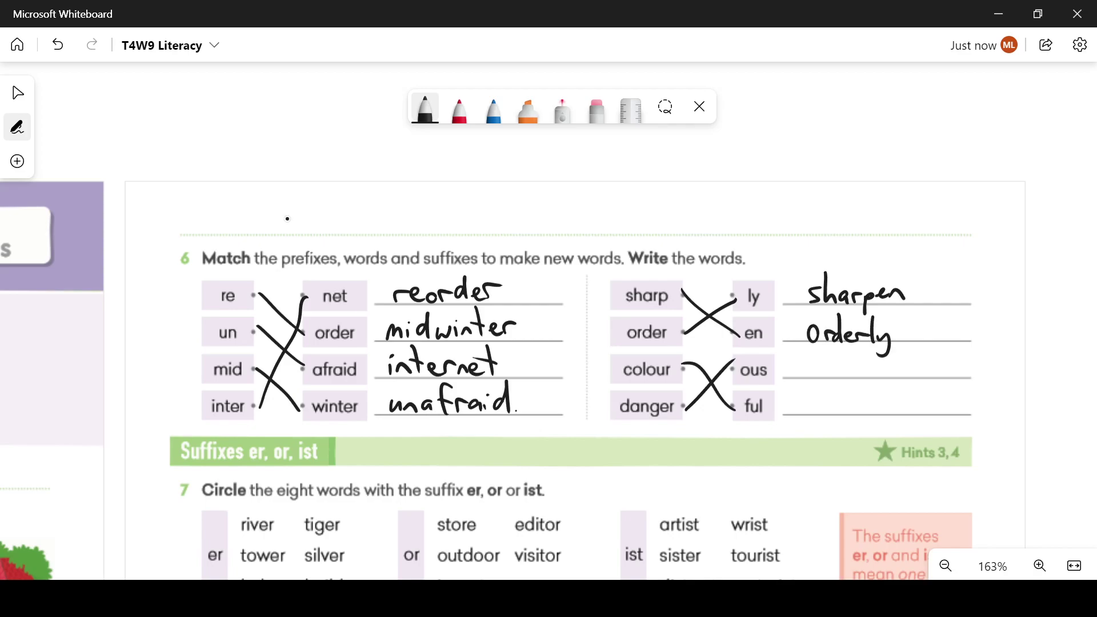
mouse_move(811, 363)
left_mouse_down()
mouse_move(806, 377)
mouse_move(828, 374)
left_mouse_up()
left_click_drag(834, 366, 869, 378)
left_click_drag(876, 368, 897, 381)
mouse_move(811, 401)
left_mouse_down()
mouse_move(810, 413)
mouse_move(840, 414)
mouse_move(842, 425)
mouse_move(862, 414)
left_mouse_up()
left_click_drag(864, 407, 887, 413)
left_click_drag(890, 404, 904, 415)
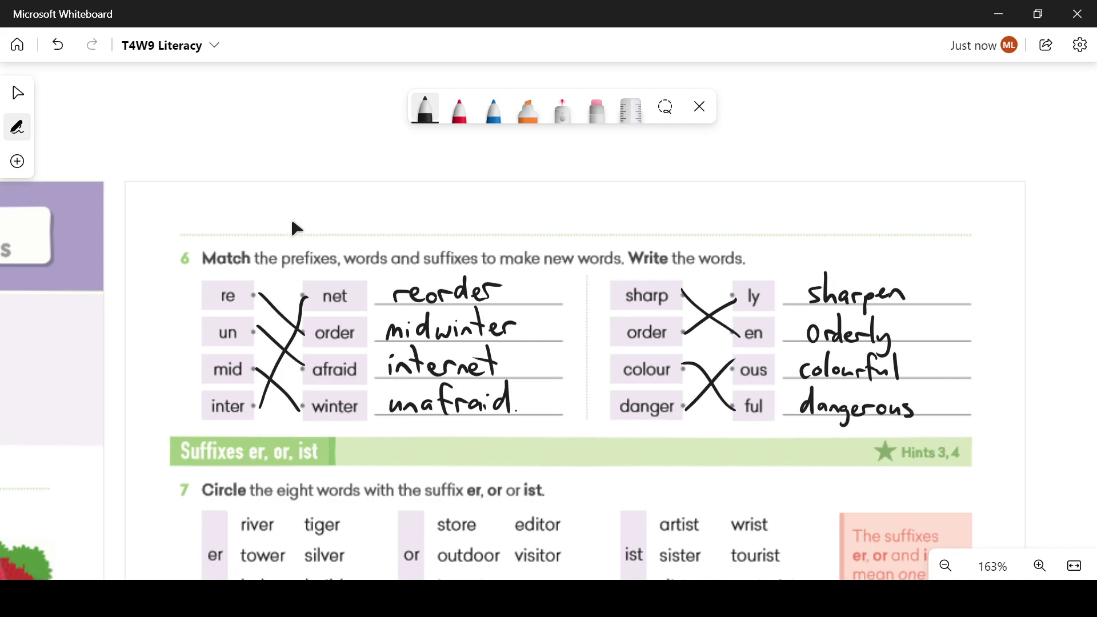
scroll(610, 477, "down", 5)
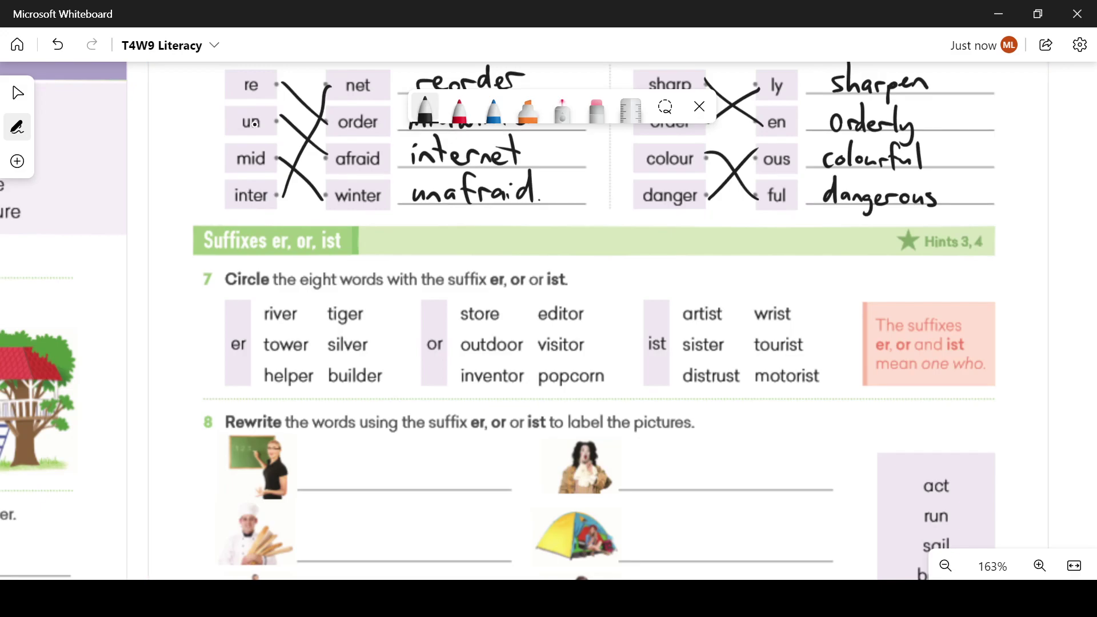
- Switch to the red ink (shortcut 5) for circling the suffix words
key("5")
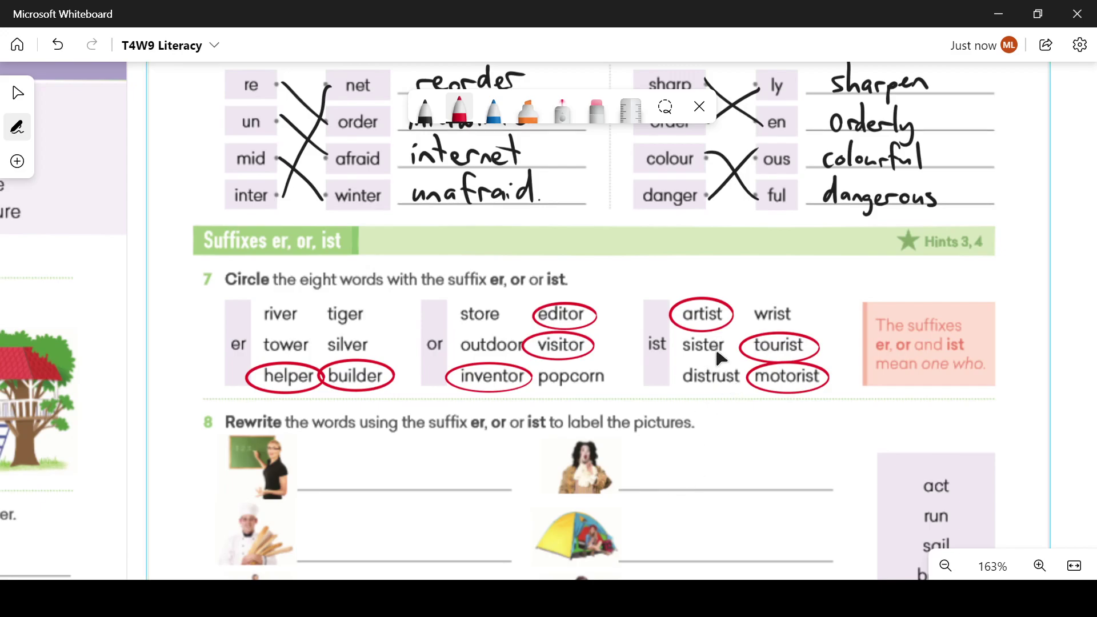
scroll(712, 426, "down", 2)
scroll(729, 378, "down", 1)
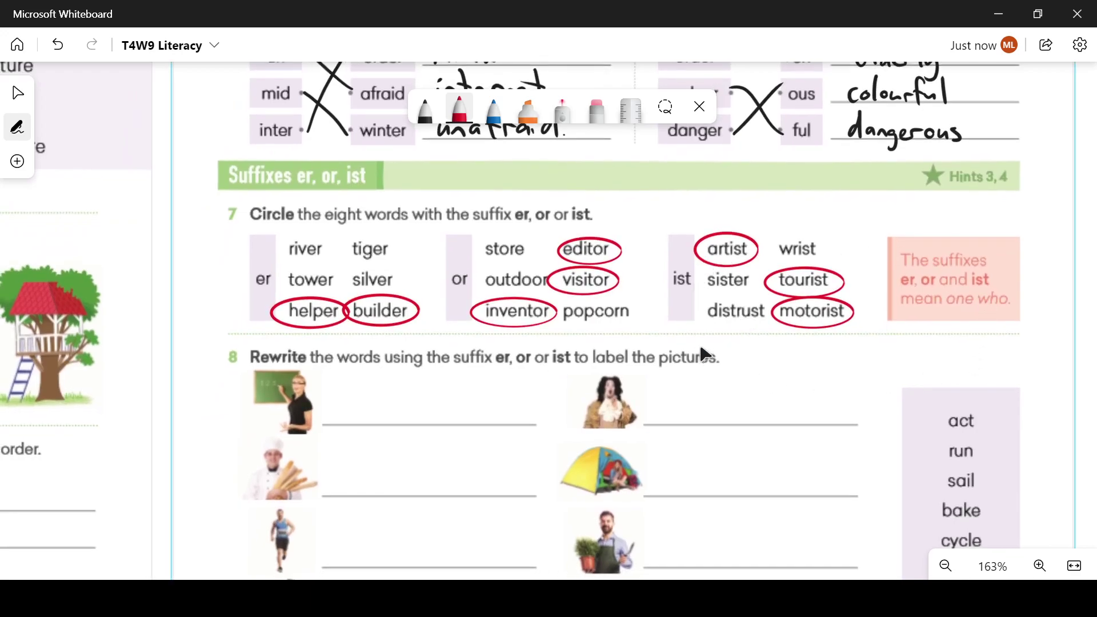
scroll(455, 412, "down", 3)
scroll(468, 317, "down", 2)
scroll(481, 273, "up", 3)
scroll(480, 275, "down", 1)
scroll(481, 287, "down", 1)
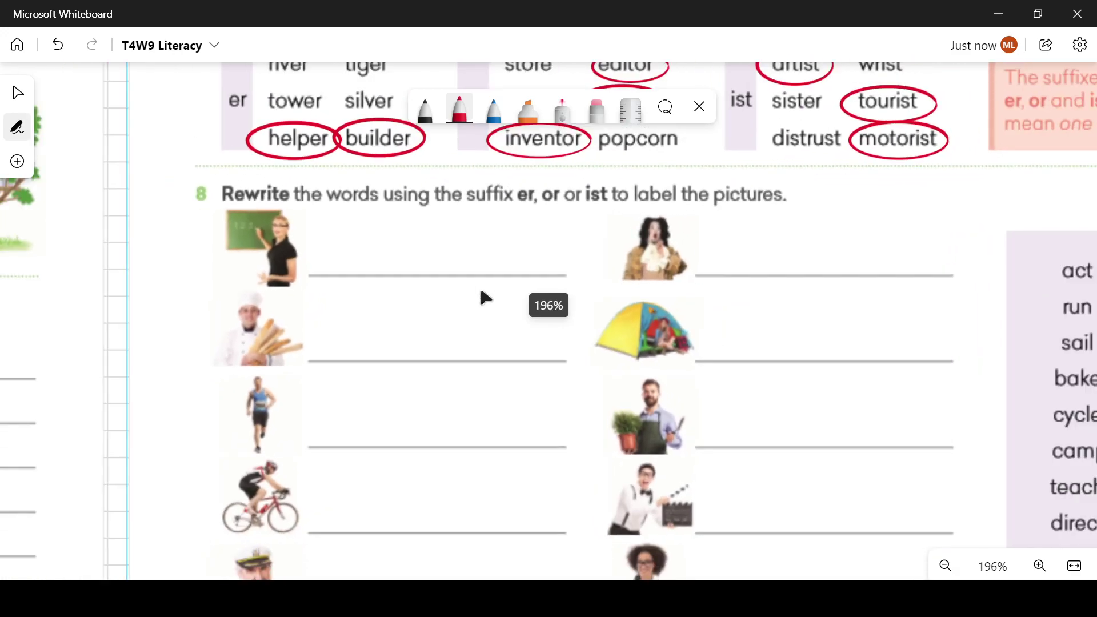
scroll(480, 287, "down", 1)
scroll(420, 310, "down", 1)
scroll(417, 308, "down", 1)
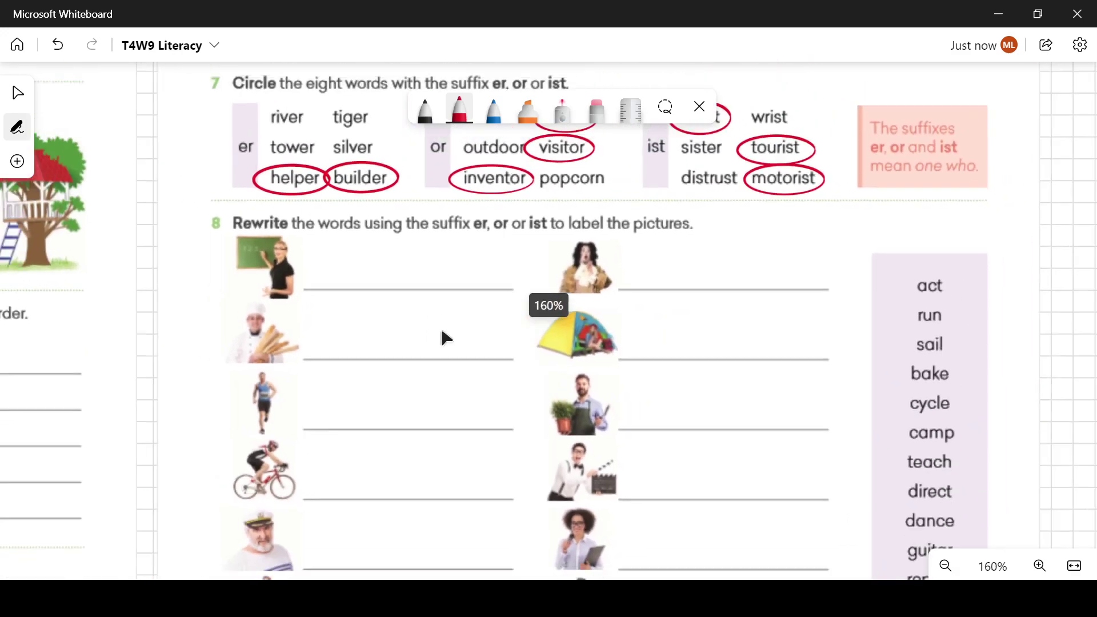
scroll(441, 325, "down", 2)
scroll(442, 329, "down", 1)
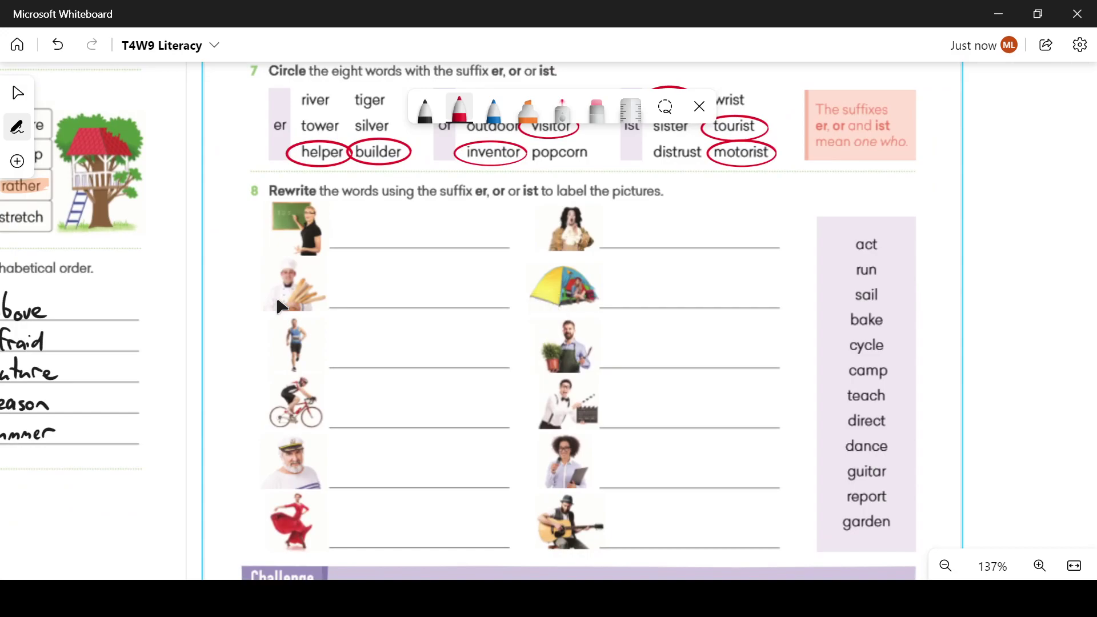
- Write teacher, actor, baker and camper beside their pictures in exercise 8
left_click_drag(364, 217, 365, 250)
left_click_drag(353, 237, 395, 249)
left_click_drag(403, 240, 410, 249)
mouse_move(415, 222)
left_mouse_down()
mouse_move(422, 249)
mouse_move(447, 234)
left_mouse_up()
mouse_move(653, 231)
left_mouse_down()
mouse_move(644, 241)
mouse_move(661, 244)
left_mouse_up()
mouse_move(670, 218)
left_mouse_down()
mouse_move(673, 244)
mouse_move(708, 231)
left_mouse_up()
mouse_move(371, 278)
left_mouse_down()
mouse_move(377, 308)
mouse_move(423, 306)
left_mouse_up()
left_click_drag(425, 306, 436, 296)
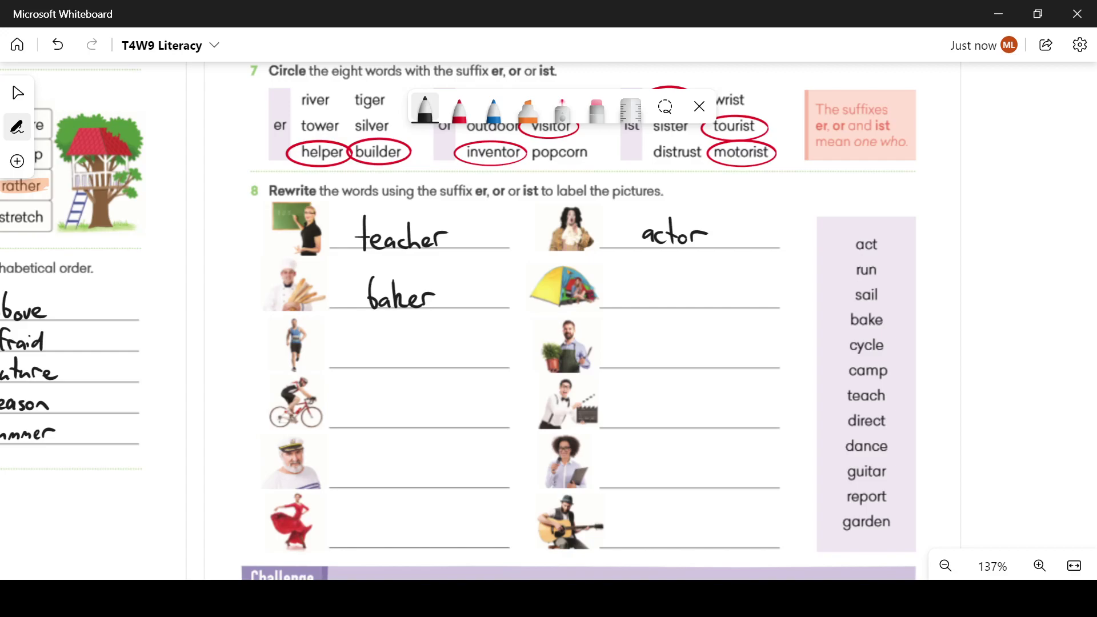
mouse_move(654, 292)
left_mouse_down()
mouse_move(645, 303)
mouse_move(690, 305)
left_mouse_up()
mouse_move(691, 297)
left_mouse_down()
mouse_move(696, 316)
mouse_move(725, 292)
left_mouse_up()
- Write runner, gardener and director beside their pictures
mouse_move(371, 353)
left_mouse_down()
mouse_move(376, 365)
mouse_move(394, 364)
left_mouse_up()
left_click_drag(396, 355, 420, 366)
left_click_drag(422, 358, 446, 350)
mouse_move(637, 354)
left_mouse_down()
mouse_move(635, 378)
mouse_move(669, 355)
left_mouse_up()
left_click_drag(670, 345, 682, 365)
left_click_drag(682, 360, 705, 366)
left_click_drag(707, 364, 724, 353)
mouse_move(638, 414)
left_mouse_down()
mouse_move(641, 399)
mouse_move(648, 424)
mouse_move(678, 423)
left_mouse_up()
mouse_move(681, 395)
left_mouse_down()
mouse_move(684, 425)
mouse_move(686, 415)
left_mouse_up()
left_click_drag(691, 415, 716, 415)
- Undo a mistaken word on the next line, then write guitarist beside the guitar player
mouse_move(642, 471)
left_mouse_down()
mouse_move(637, 485)
mouse_move(663, 496)
mouse_move(727, 473)
left_mouse_up()
left_click(648, 469)
key("ctrl+z")
key("ctrl+z")
key("ctrl+z")
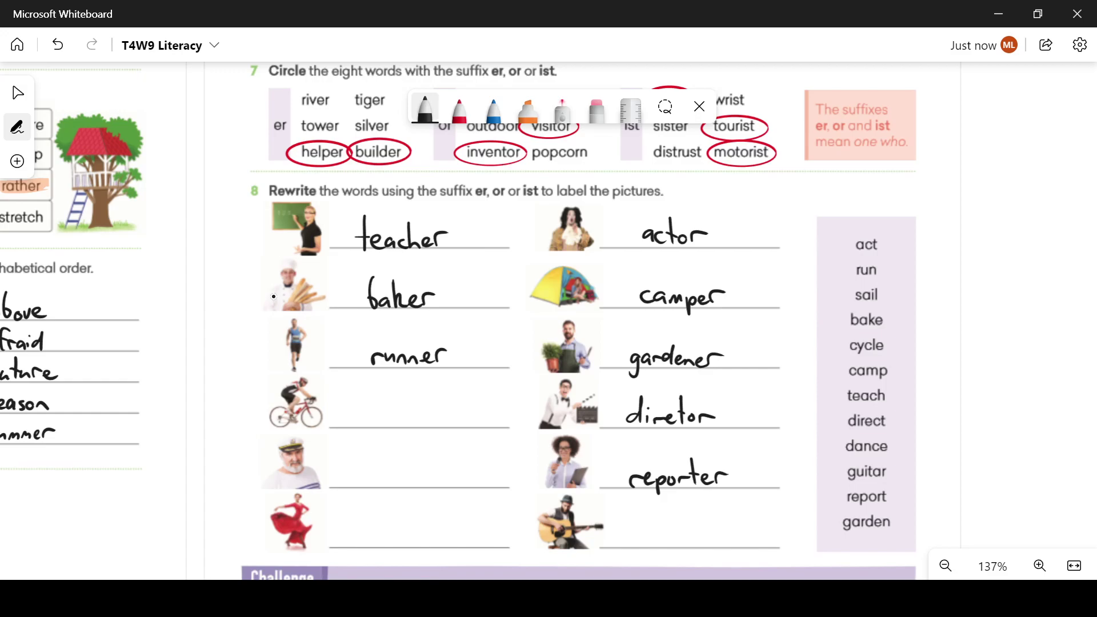
mouse_move(643, 534)
left_mouse_down()
mouse_move(635, 559)
mouse_move(664, 547)
left_mouse_up()
mouse_move(672, 516)
left_mouse_down()
mouse_move(677, 544)
mouse_move(712, 536)
mouse_move(732, 548)
left_mouse_up()
left_click_drag(724, 527, 741, 525)
- Write dancer, sailor and cyclist beside their pictures
mouse_move(363, 516)
left_mouse_down()
mouse_move(369, 546)
mouse_move(432, 539)
left_mouse_up()
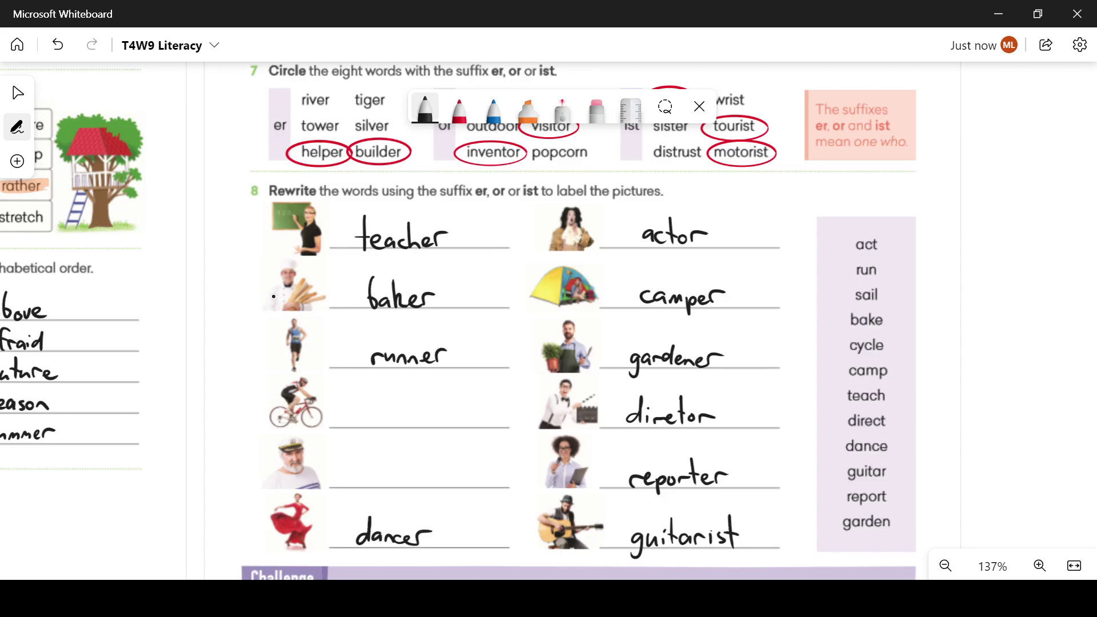
mouse_move(379, 469)
left_mouse_down()
mouse_move(371, 482)
mouse_move(396, 484)
left_mouse_up()
mouse_move(405, 455)
left_mouse_down()
mouse_move(405, 485)
mouse_move(417, 482)
left_mouse_up()
left_click_drag(421, 474, 429, 474)
left_click_drag(369, 418, 378, 440)
mouse_move(390, 421)
left_mouse_down()
mouse_move(391, 430)
mouse_move(410, 426)
left_mouse_up()
left_click_drag(424, 410, 417, 425)
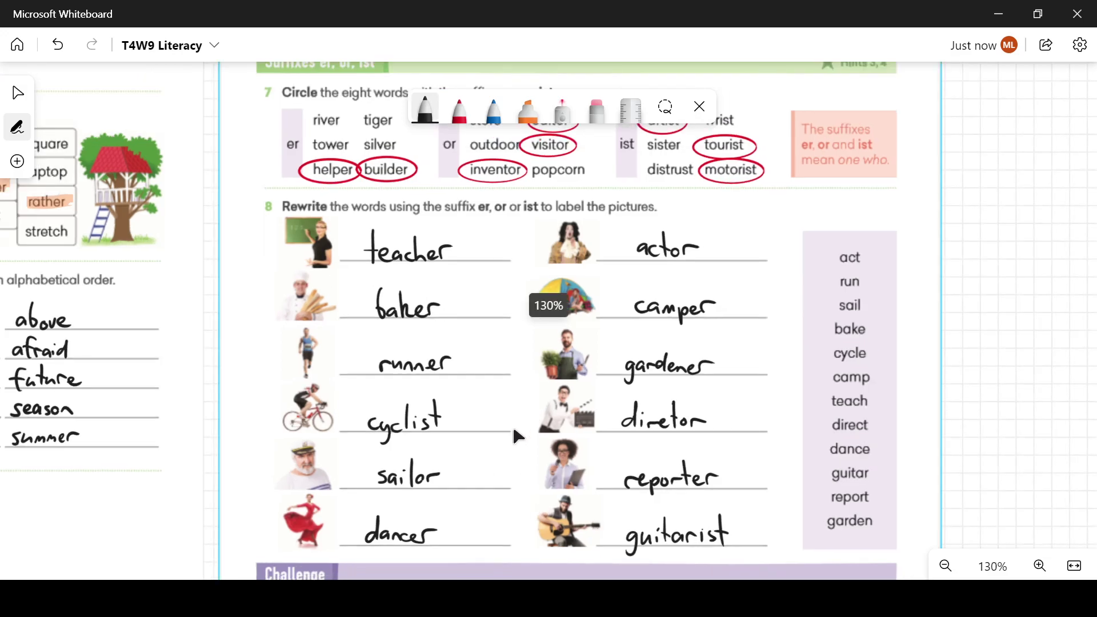
scroll(512, 427, "down", 5)
scroll(480, 343, "down", 4)
scroll(475, 371, "up", 4)
scroll(474, 370, "down", 3)
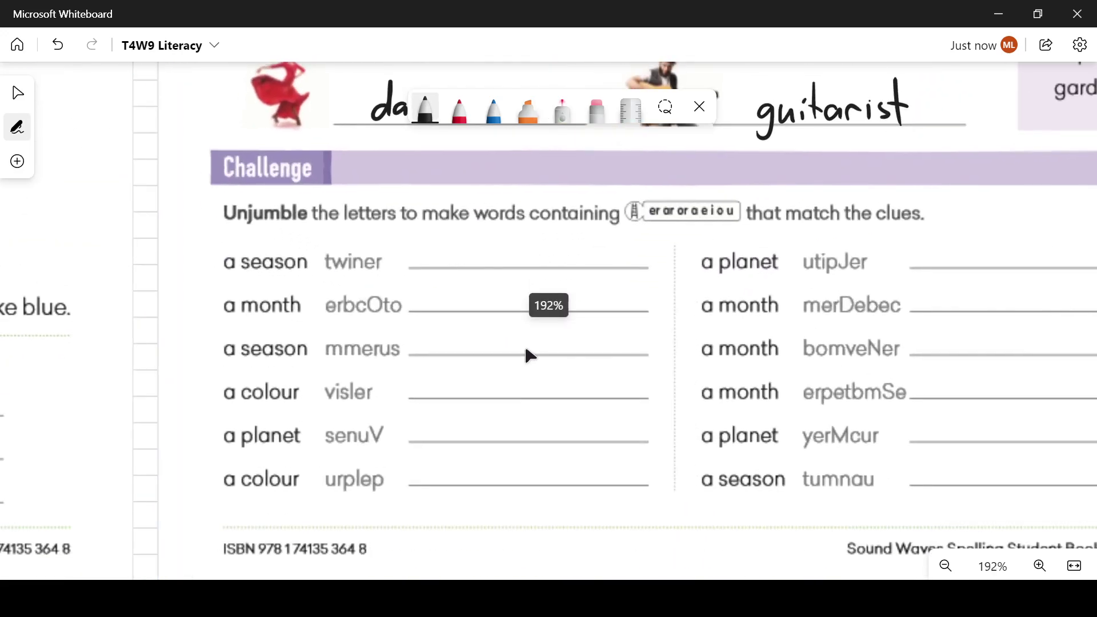
scroll(522, 357, "down", 2)
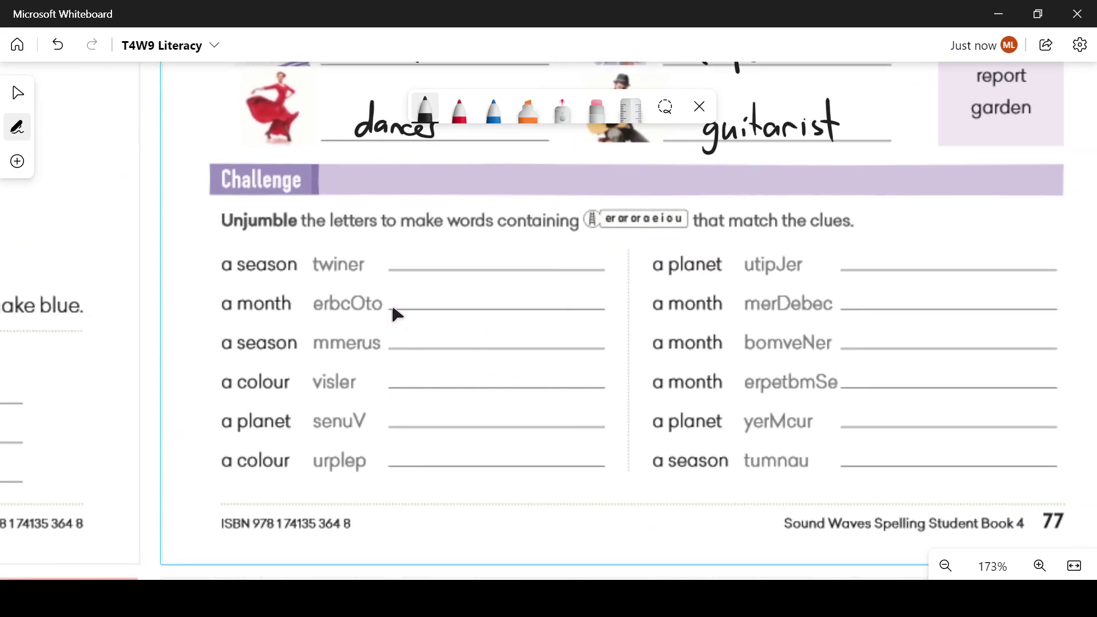
- Deselect the page and write winter, October and summer on the first Challenge lines
left_click(273, 323)
mouse_move(426, 255)
left_mouse_down()
mouse_move(439, 272)
mouse_move(458, 268)
left_mouse_up()
mouse_move(463, 240)
left_mouse_down()
mouse_move(465, 266)
mouse_move(468, 254)
mouse_move(491, 262)
left_mouse_up()
left_click_drag(485, 264, 506, 252)
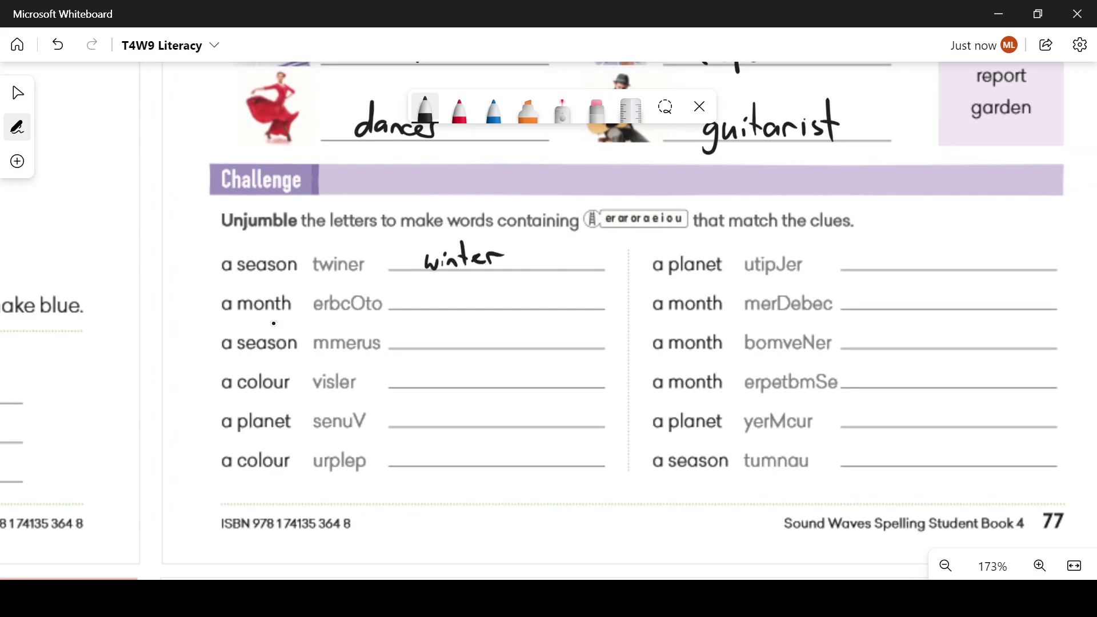
left_click_drag(429, 285, 428, 309)
mouse_move(446, 295)
left_mouse_down()
mouse_move(451, 308)
mouse_move(498, 301)
left_mouse_up()
left_click_drag(499, 305, 512, 294)
mouse_move(428, 335)
left_mouse_down()
mouse_move(419, 348)
mouse_move(439, 348)
left_mouse_up()
left_click_drag(443, 347, 484, 344)
left_click_drag(486, 347, 502, 336)
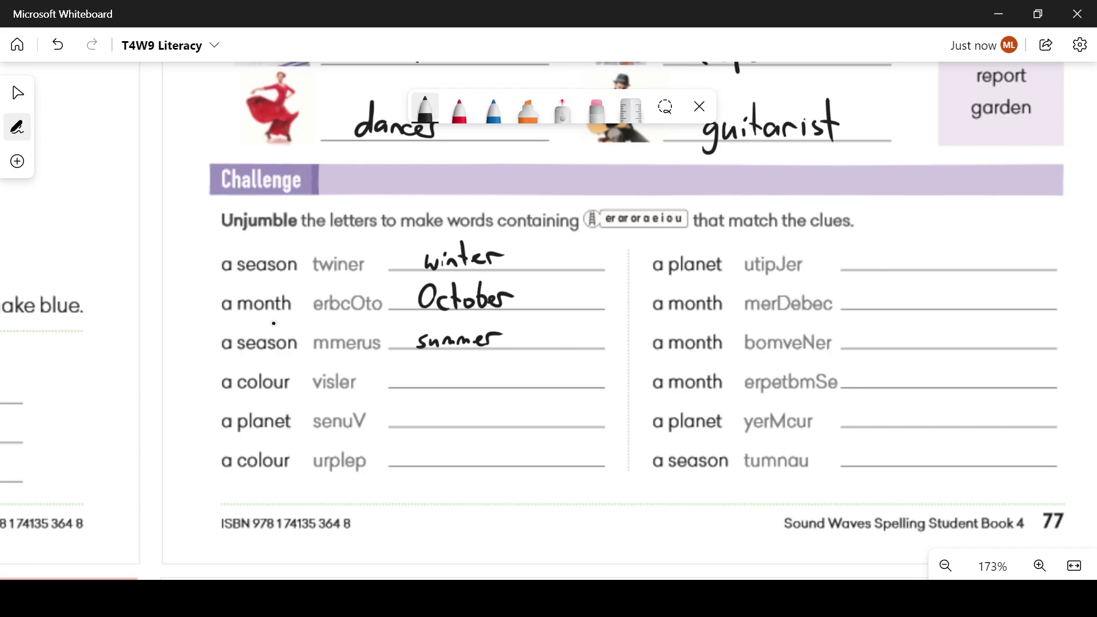
- Write silver, Venus and purple on the remaining left-column lines
mouse_move(427, 372)
left_mouse_down()
mouse_move(416, 387)
mouse_move(443, 390)
left_mouse_up()
mouse_move(447, 376)
left_mouse_down()
mouse_move(456, 388)
mouse_move(480, 381)
left_mouse_up()
left_click_drag(477, 378, 494, 372)
left_click_drag(419, 403, 437, 405)
left_click_drag(436, 419, 473, 425)
left_click_drag(479, 414, 486, 426)
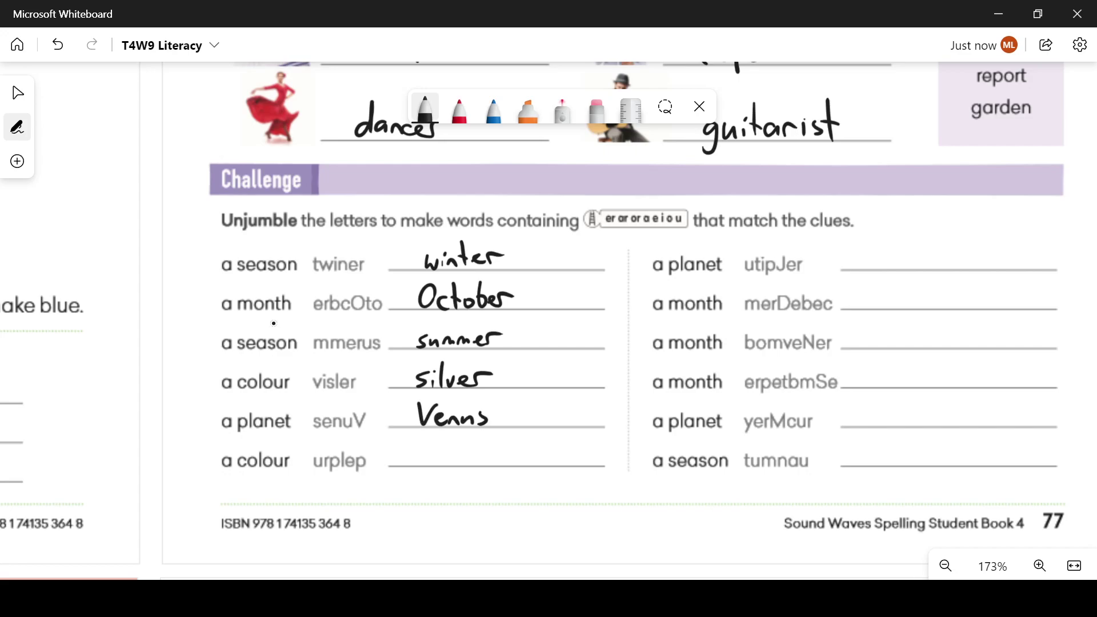
left_click_drag(417, 459, 418, 484)
left_click_drag(421, 457, 455, 480)
mouse_move(463, 439)
left_mouse_down()
mouse_move(466, 466)
mouse_move(497, 456)
left_mouse_up()
- Write Jupiter, December and November at the top of the right column
left_click_drag(857, 251, 898, 279)
left_click_drag(912, 259, 922, 267)
left_click_drag(916, 254, 941, 266)
left_click_drag(943, 254, 959, 258)
mouse_move(866, 283)
left_mouse_down()
mouse_move(878, 313)
mouse_move(901, 310)
left_mouse_up()
left_click_drag(901, 297, 943, 307)
left_click_drag(947, 295, 967, 298)
mouse_move(868, 321)
left_mouse_down()
mouse_move(886, 348)
mouse_move(914, 348)
mouse_move(931, 346)
mouse_move(952, 320)
mouse_move(957, 346)
left_mouse_up()
mouse_move(959, 335)
left_mouse_down()
mouse_move(969, 346)
mouse_move(980, 336)
left_mouse_up()
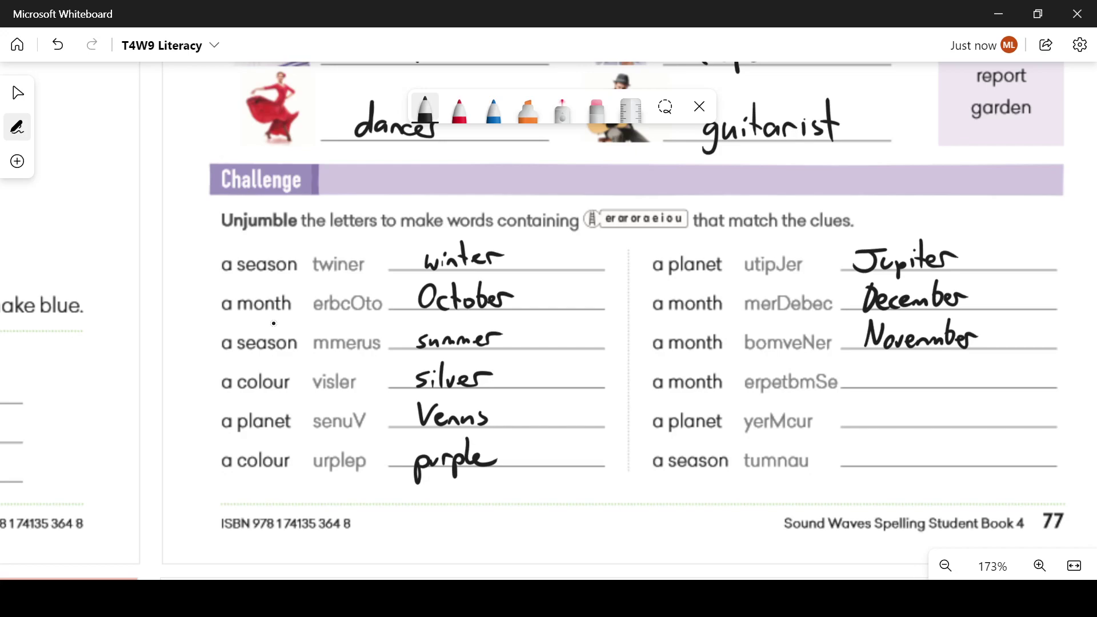
- Write September, Mercury and Autumn on the last right-column lines
mouse_move(874, 363)
left_mouse_down()
mouse_move(864, 386)
mouse_move(890, 384)
mouse_move(900, 402)
left_mouse_up()
mouse_move(913, 359)
left_mouse_down()
mouse_move(914, 388)
mouse_move(920, 368)
left_mouse_up()
left_click_drag(919, 381, 959, 391)
mouse_move(959, 379)
left_mouse_down()
mouse_move(970, 389)
mouse_move(986, 378)
left_mouse_up()
mouse_move(865, 428)
left_mouse_down()
mouse_move(884, 403)
mouse_move(894, 427)
mouse_move(916, 421)
left_mouse_up()
left_click_drag(917, 417, 948, 425)
mouse_move(944, 413)
left_mouse_down()
mouse_move(855, 468)
mouse_move(874, 466)
left_mouse_up()
left_click_drag(858, 451, 897, 459)
left_click_drag(898, 458, 931, 464)
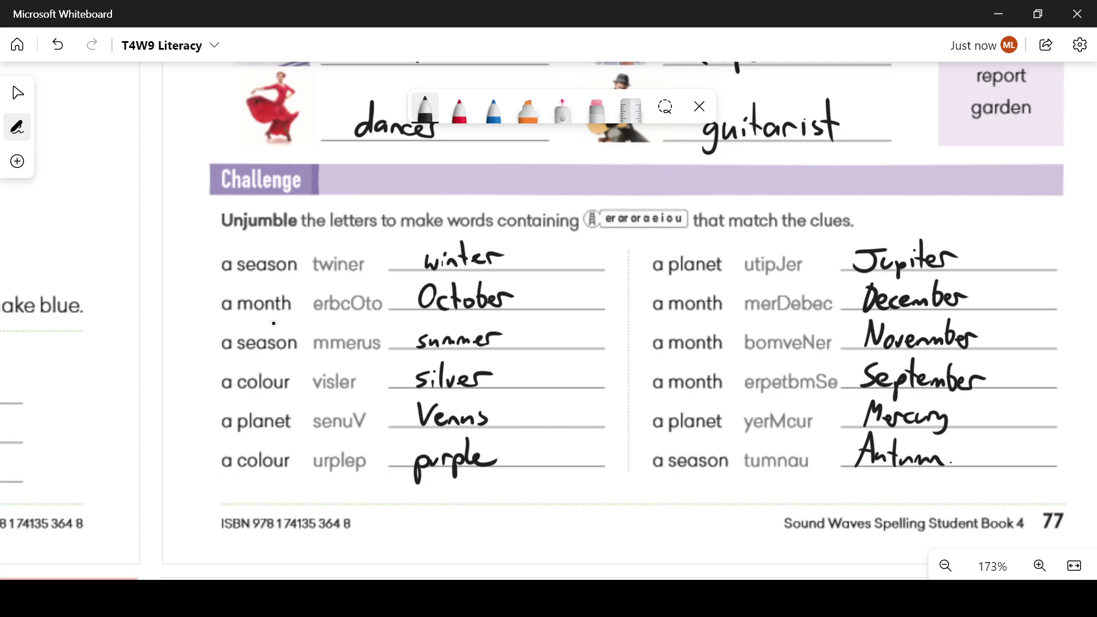
scroll(549, 305, "down", 3)
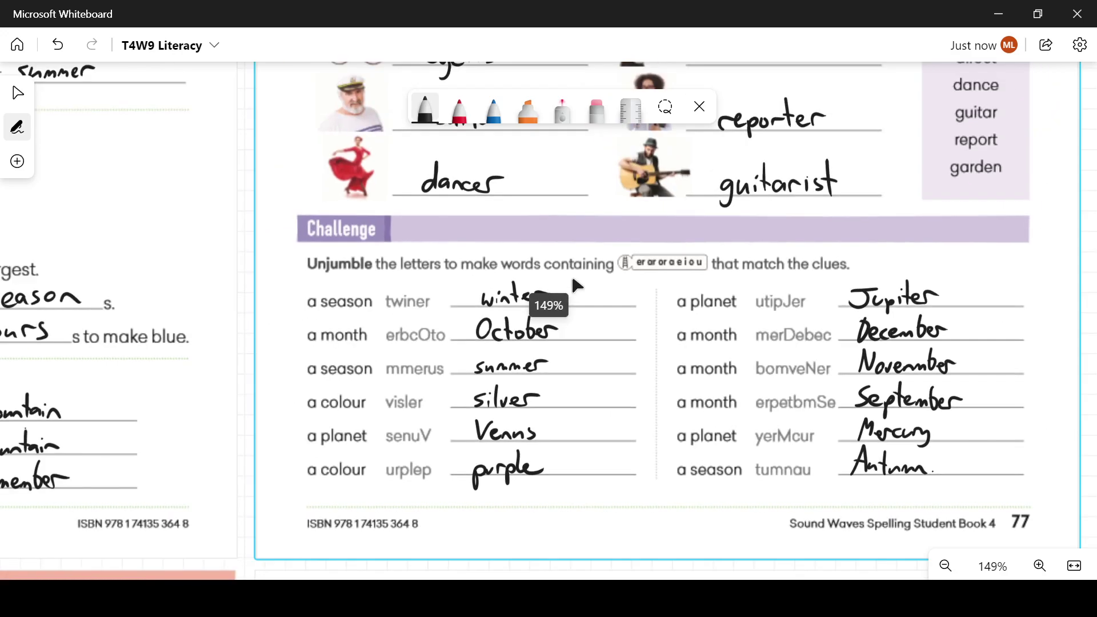
scroll(550, 305, "down", 3)
scroll(336, 234, "down", 2)
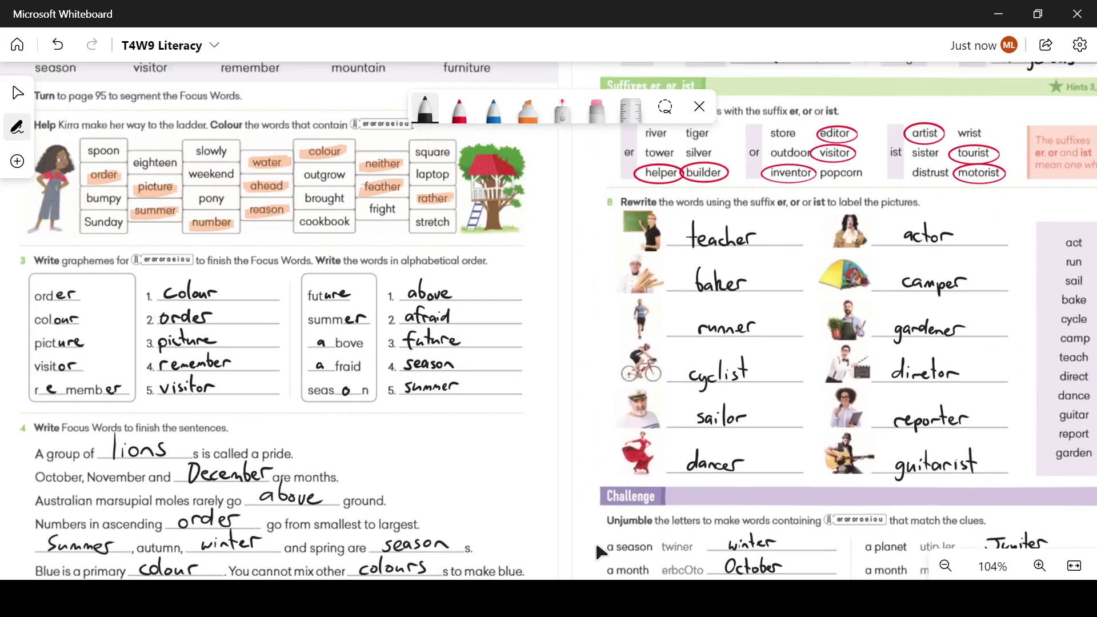
mouse_move(603, 550)
left_mouse_down()
mouse_move(609, 373)
mouse_move(622, 429)
left_mouse_up()
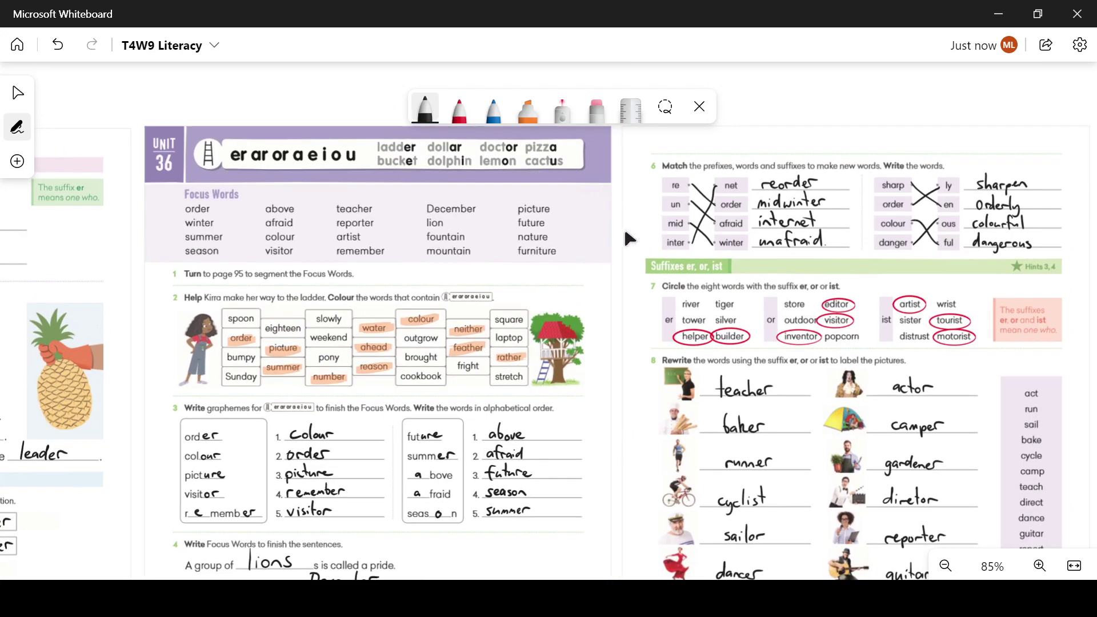
scroll(589, 194, "down", 5)
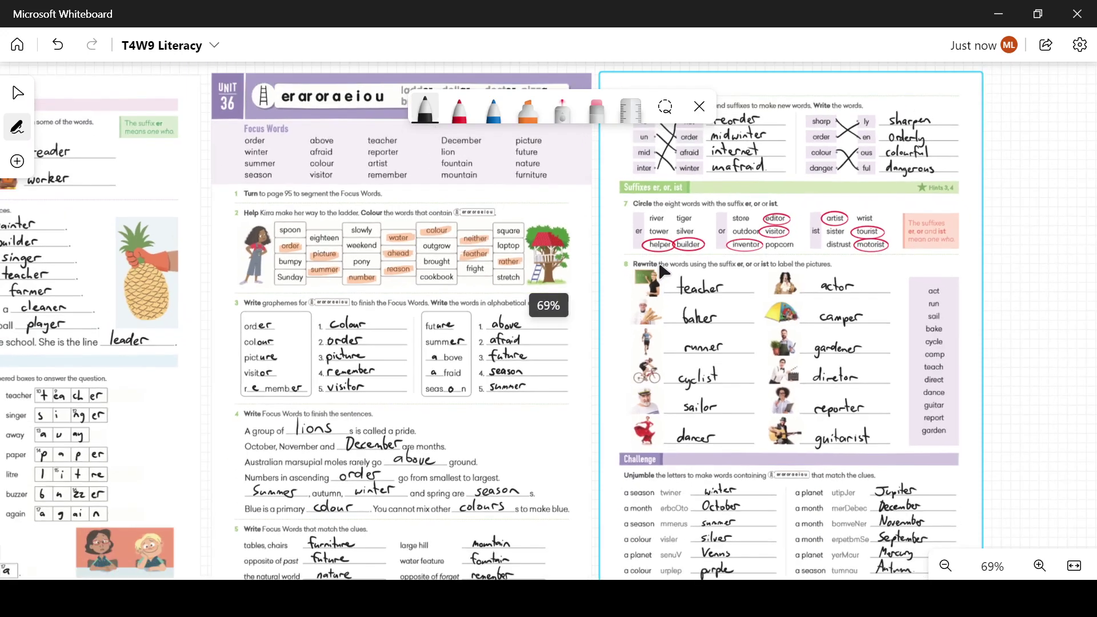
scroll(1011, 262, "down", 2)
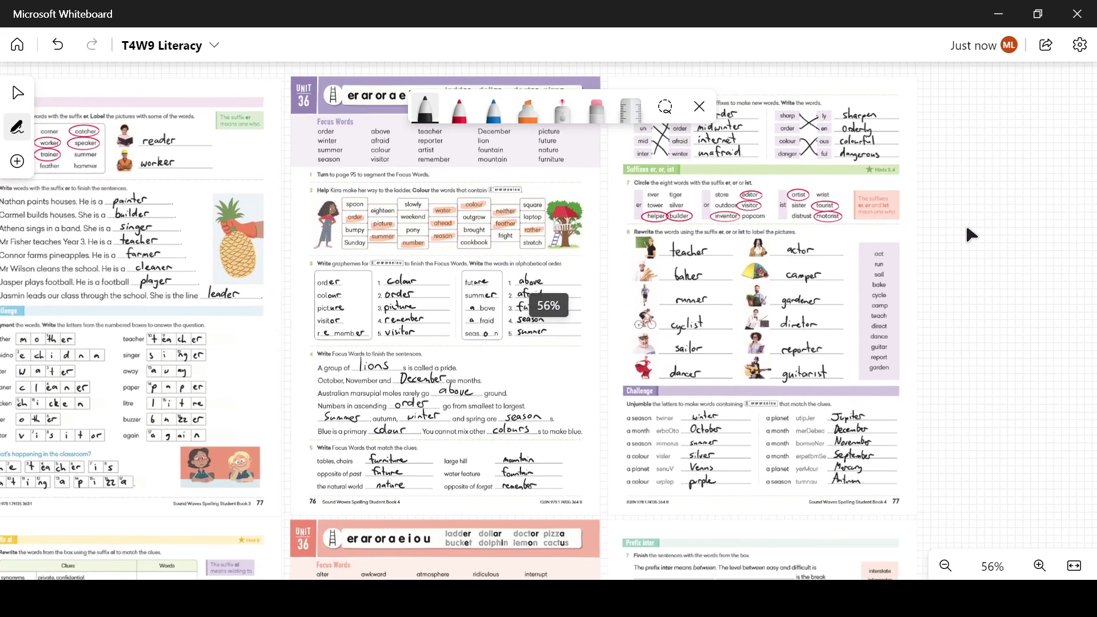